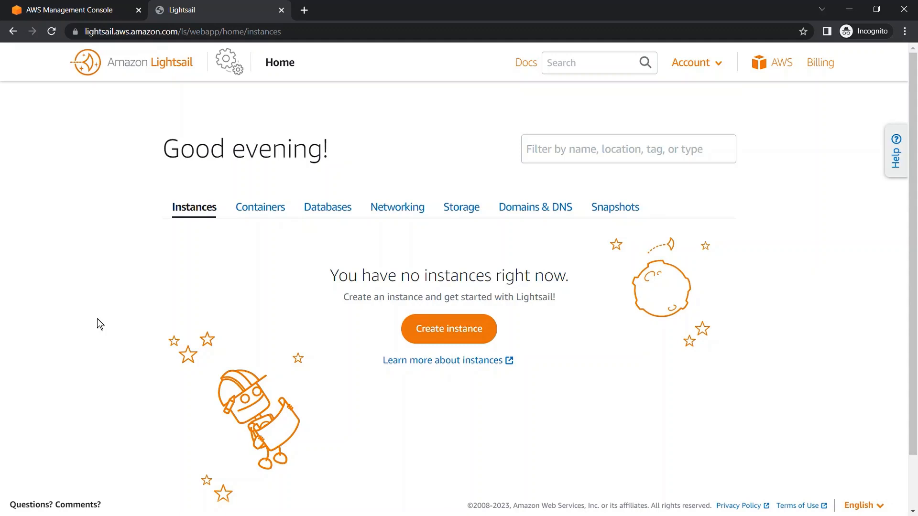
Start creating a new Lightsail database from the databases section.
{"action": "left_click", "coordinate": [344, 212]}
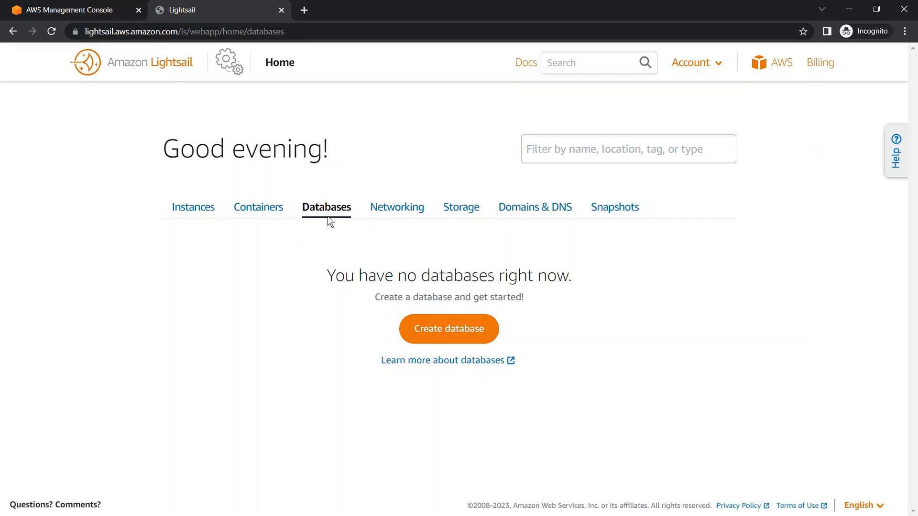
{"action": "left_click", "coordinate": [444, 335]}
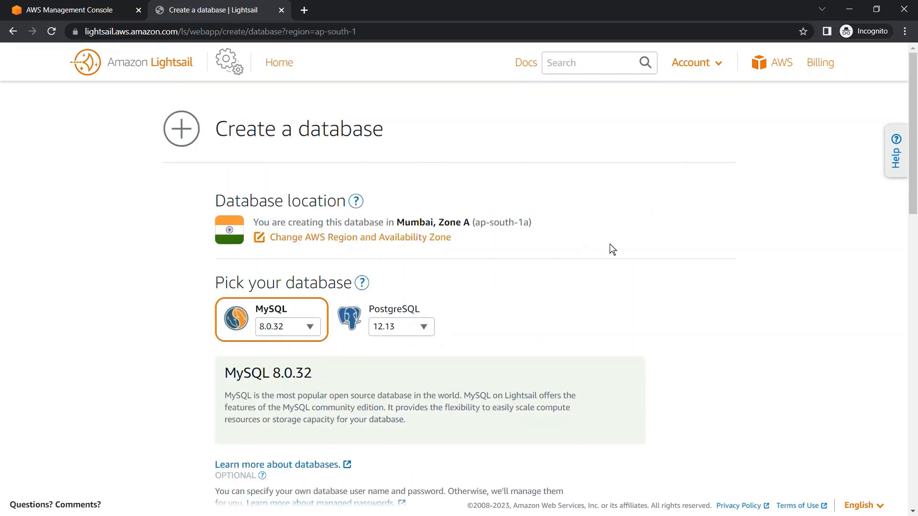
{"action": "scroll", "coordinate": [609, 249], "scroll_direction": "down", "scroll_amount": 4}
{"action": "scroll", "coordinate": [609, 250], "scroll_direction": "up", "scroll_amount": 4}
Open the region and availability zone choices for the database and review the available locations.
{"action": "left_click", "coordinate": [319, 239]}
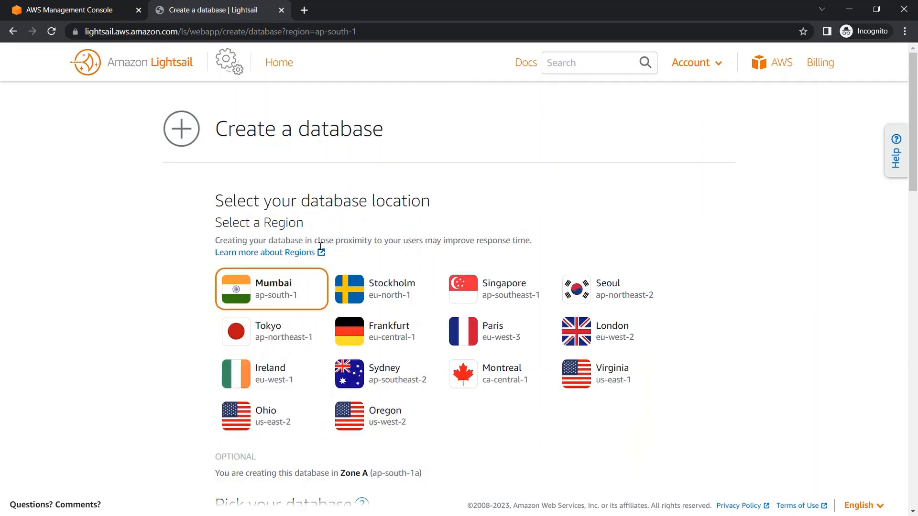
{"action": "scroll", "coordinate": [710, 372], "scroll_direction": "down", "scroll_amount": 3}
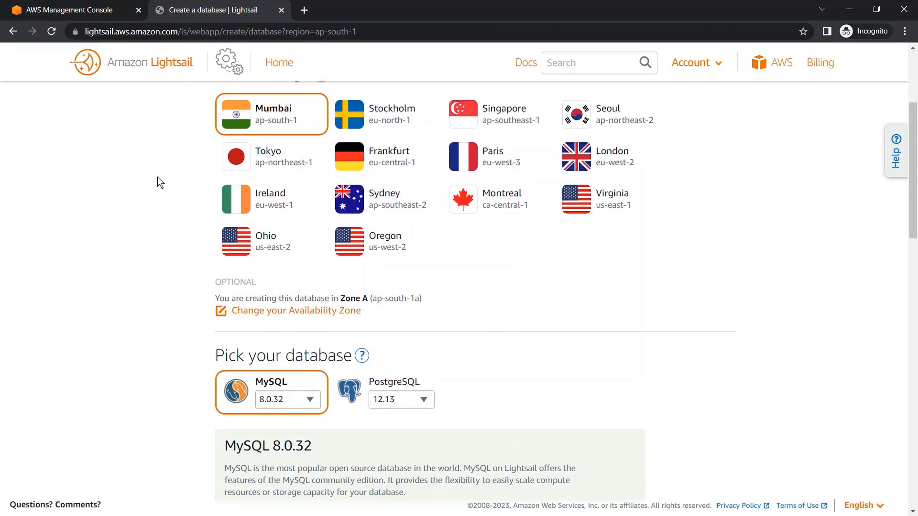
{"action": "scroll", "coordinate": [194, 261], "scroll_direction": "down", "scroll_amount": 2}
{"action": "scroll", "coordinate": [193, 258], "scroll_direction": "up", "scroll_amount": 4}
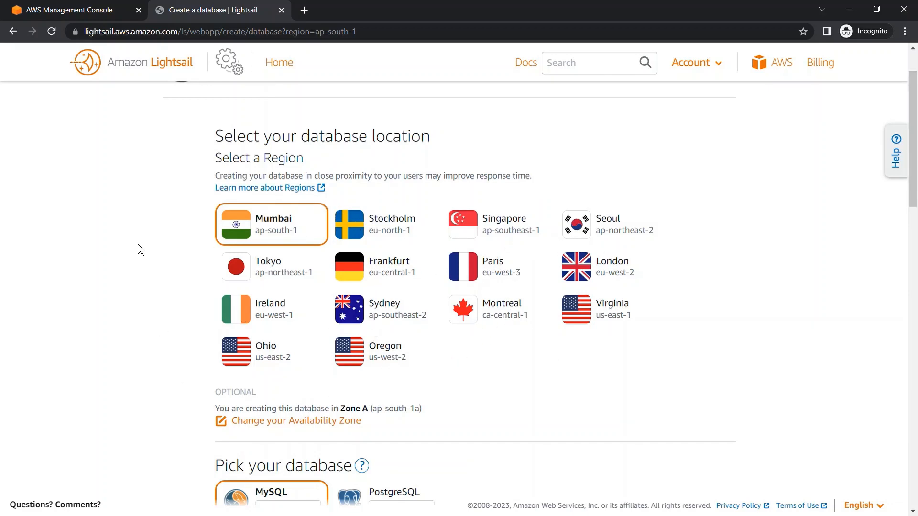
{"action": "scroll", "coordinate": [142, 277], "scroll_direction": "down", "scroll_amount": 5}
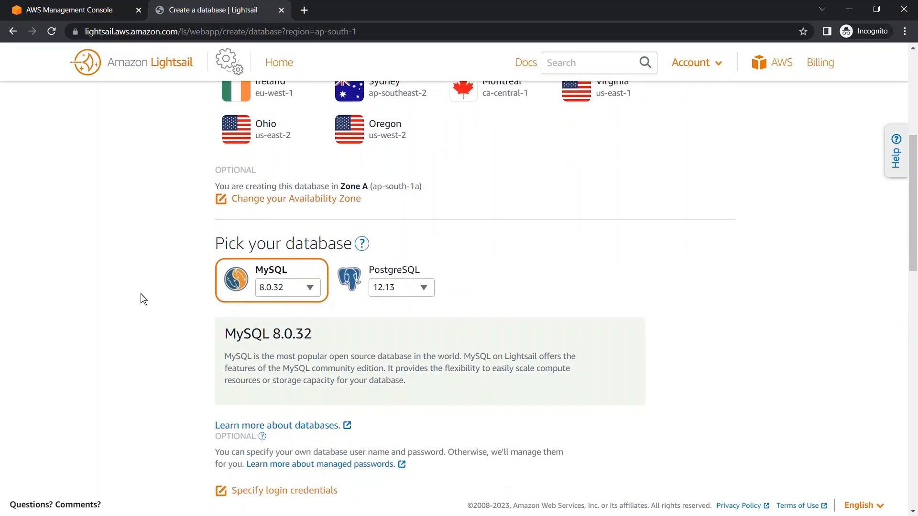
{"action": "left_click", "coordinate": [292, 175]}
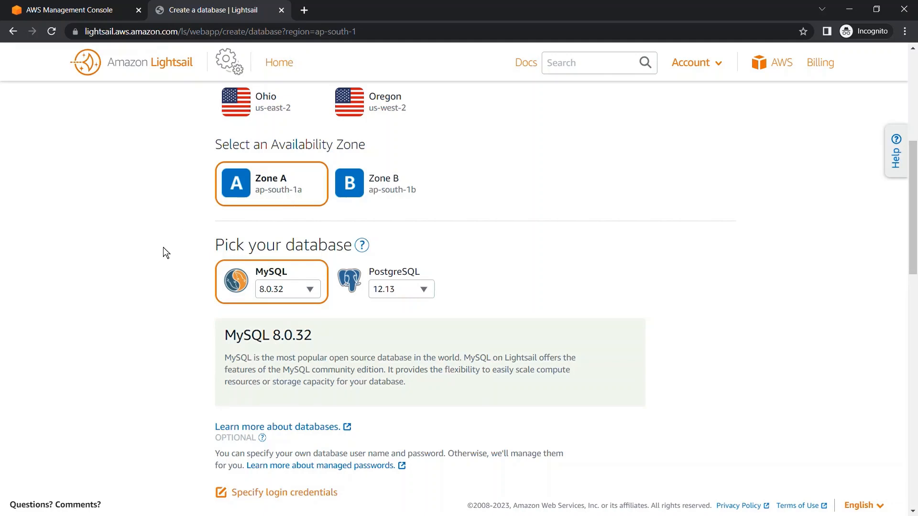
Preview the PostgreSQL engine option and reselect MySQL 8.0.32 as the database engine.
{"action": "scroll", "coordinate": [150, 265], "scroll_direction": "down", "scroll_amount": 3}
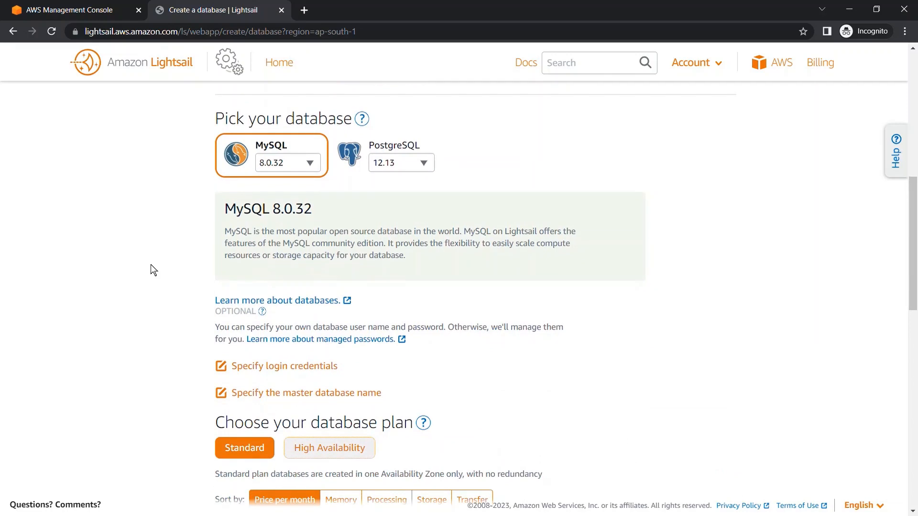
{"action": "left_click_drag", "start_coordinate": [151, 266], "coordinate": [207, 235]}
{"action": "left_click", "coordinate": [187, 217]}
{"action": "left_click", "coordinate": [362, 158]}
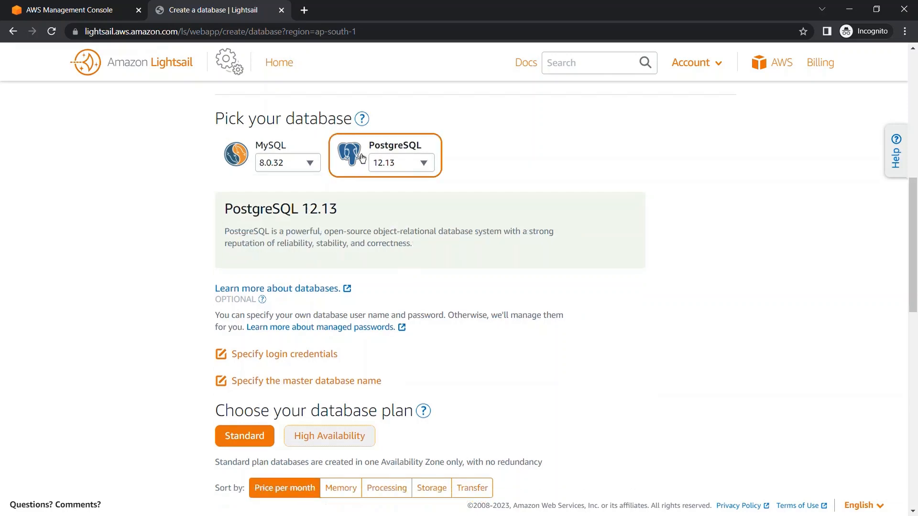
{"action": "left_click", "coordinate": [240, 165]}
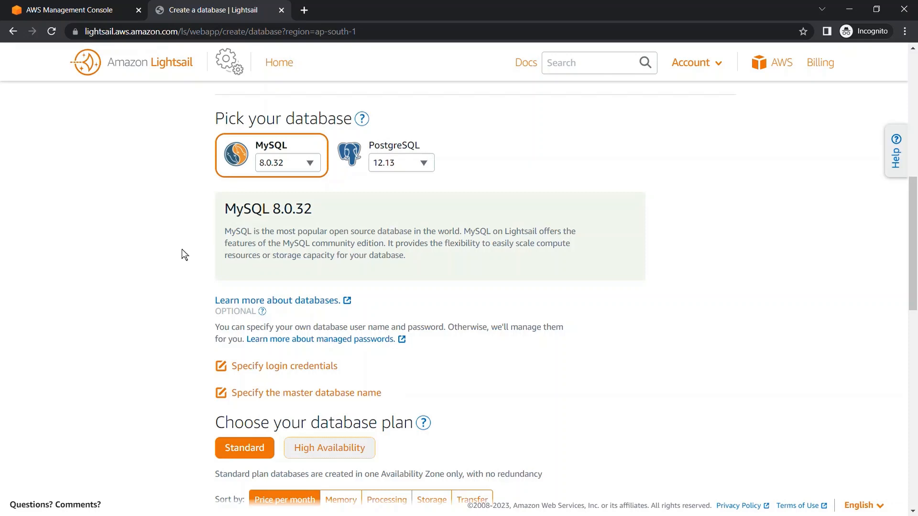
Choose to specify login credentials and set the database user name to admin.
{"action": "scroll", "coordinate": [182, 254], "scroll_direction": "down", "scroll_amount": 3}
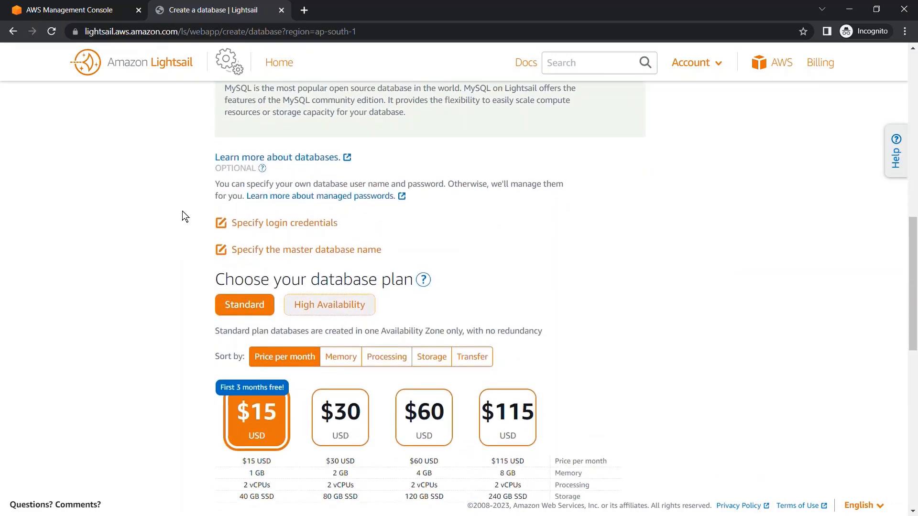
{"action": "scroll", "coordinate": [186, 210], "scroll_direction": "up", "scroll_amount": 1}
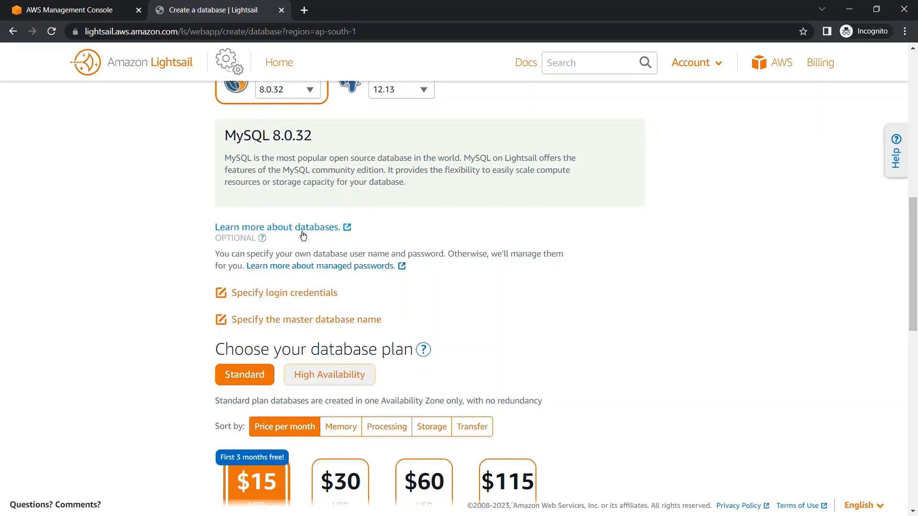
{"action": "scroll", "coordinate": [203, 253], "scroll_direction": "down", "scroll_amount": 3}
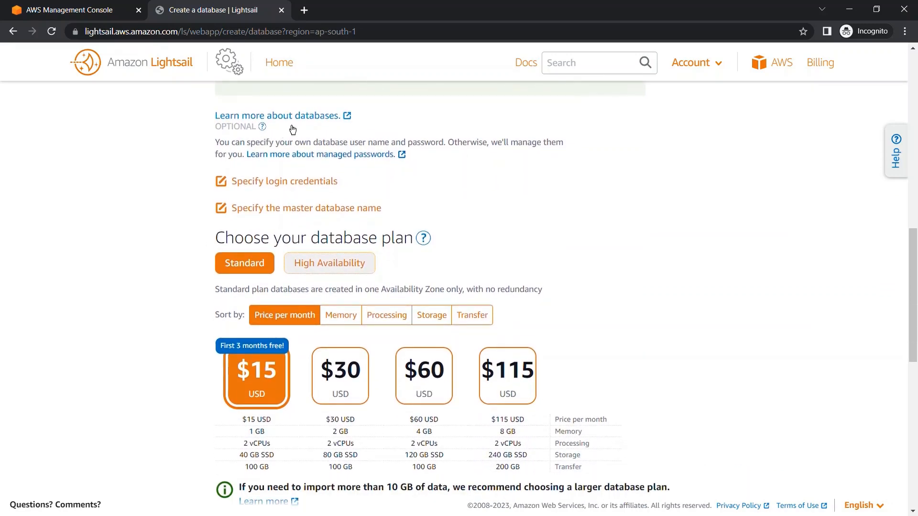
{"action": "left_click", "coordinate": [265, 191]}
{"action": "left_click", "coordinate": [272, 238]}
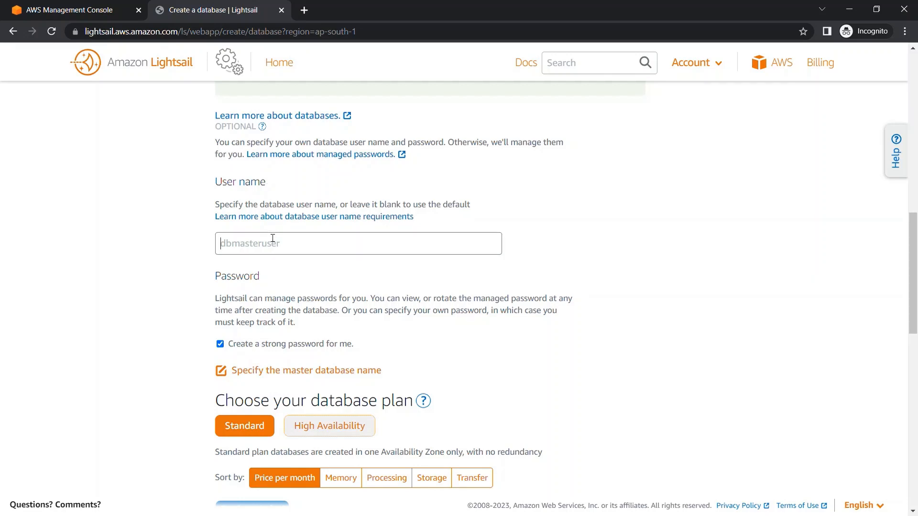
{"action": "scroll", "coordinate": [208, 246], "scroll_direction": "down", "scroll_amount": 3}
{"action": "scroll", "coordinate": [208, 245], "scroll_direction": "up", "scroll_amount": 1}
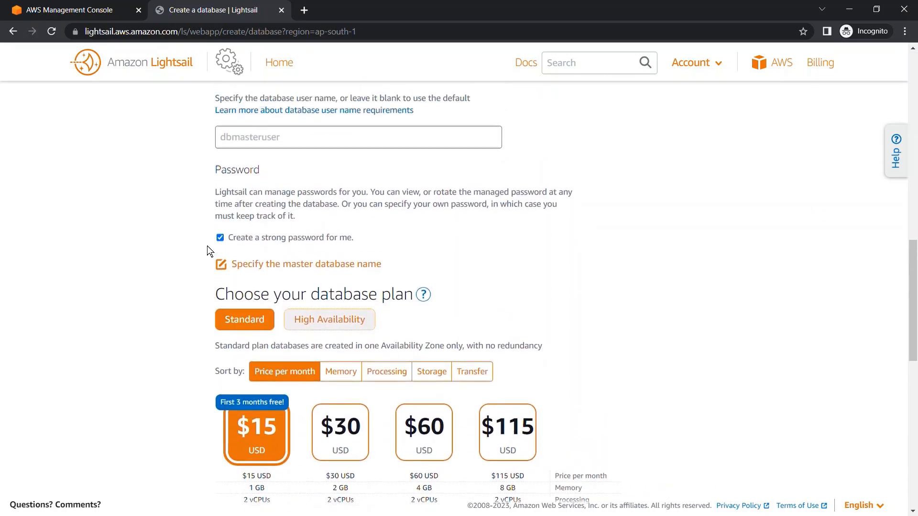
{"action": "type", "text": "admin"}
Turn off the automatically created strong password and enter a custom database password.
{"action": "left_click", "coordinate": [227, 247]}
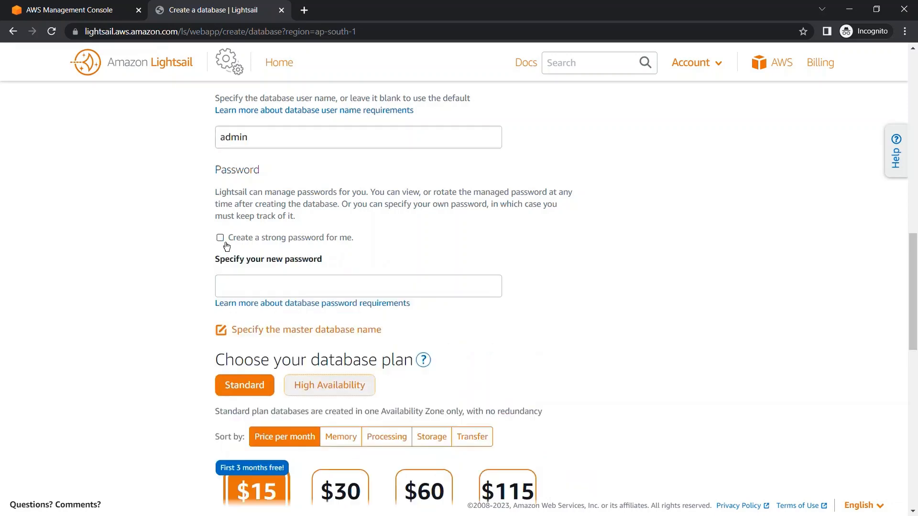
{"action": "left_click", "coordinate": [248, 287]}
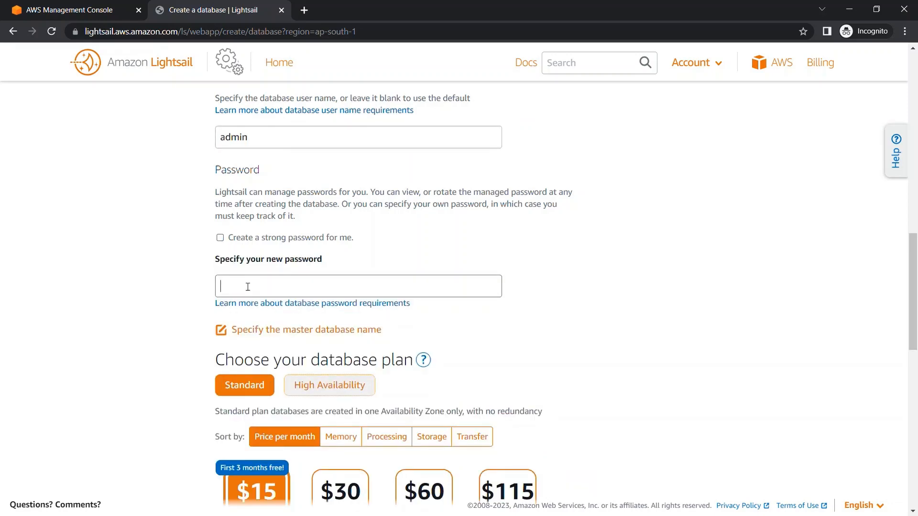
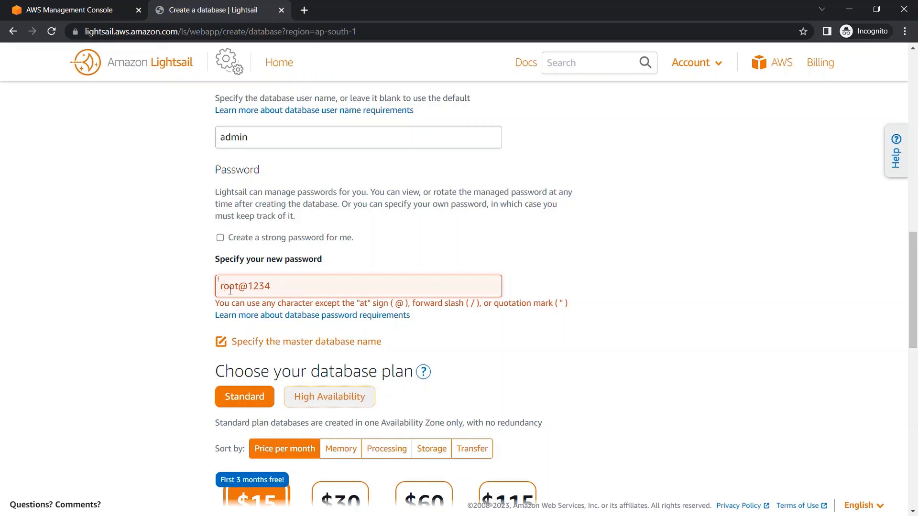
Replace the database password with one that contains no disallowed characters.
{"action": "key", "text": "BackSpace"}
{"action": "left_click_drag", "start_coordinate": [267, 287], "coordinate": [211, 290]}
{"action": "key", "text": "BackSpace"}
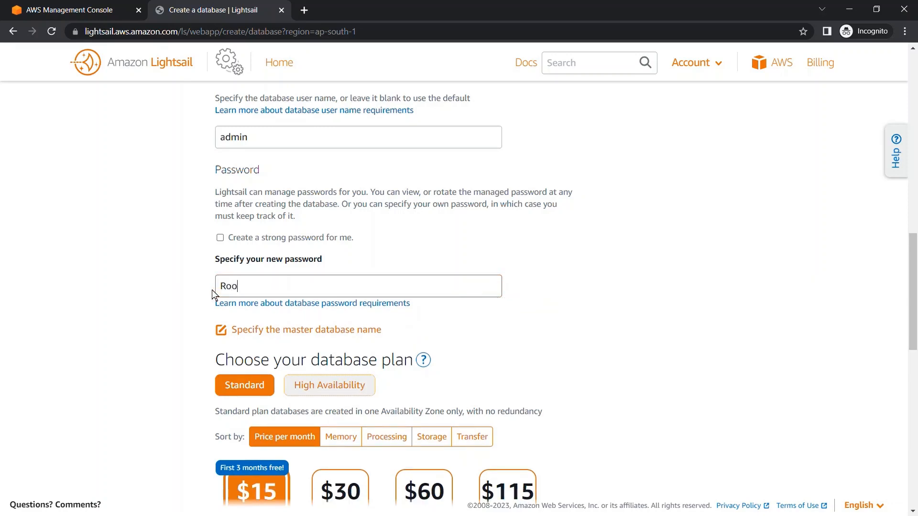
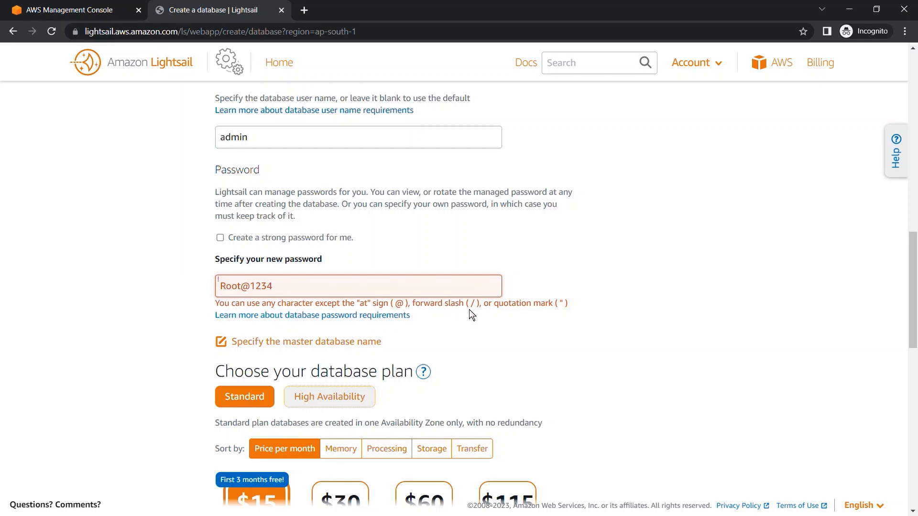
{"action": "triple_click", "coordinate": [258, 290]}
{"action": "left_click", "coordinate": [258, 290]}
{"action": "key", "text": "BackSpace"}
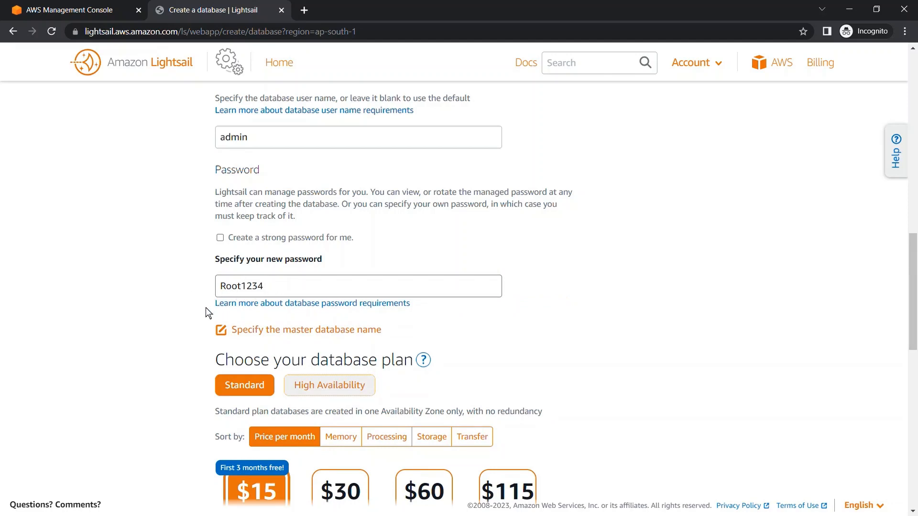
Choose to specify the master database name and enter mjstudy after the db prefix.
{"action": "scroll", "coordinate": [203, 327], "scroll_direction": "down", "scroll_amount": 4}
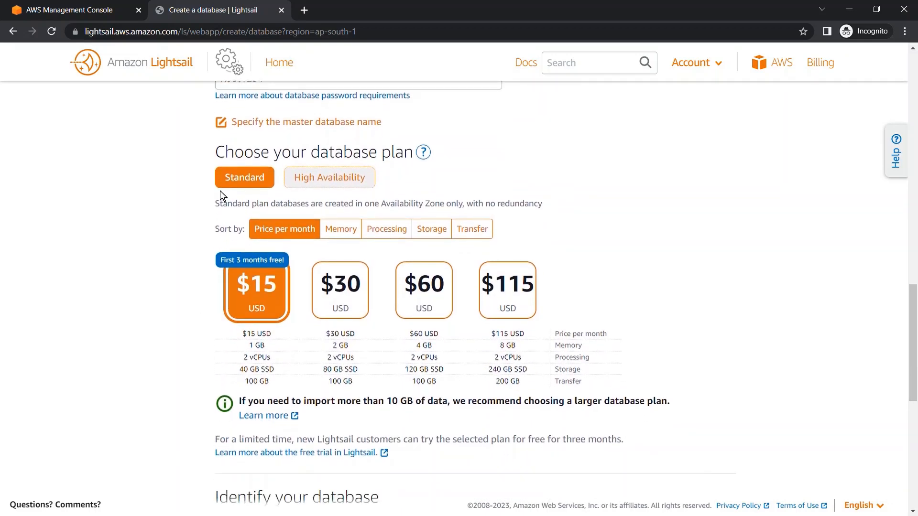
{"action": "left_click", "coordinate": [313, 133]}
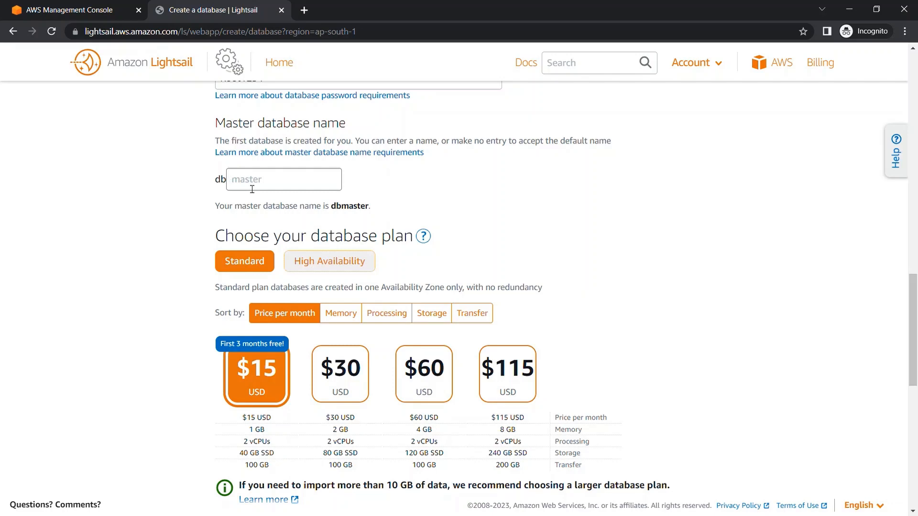
{"action": "type", "text": "mjstudy"}
{"action": "left_click", "coordinate": [189, 223]}
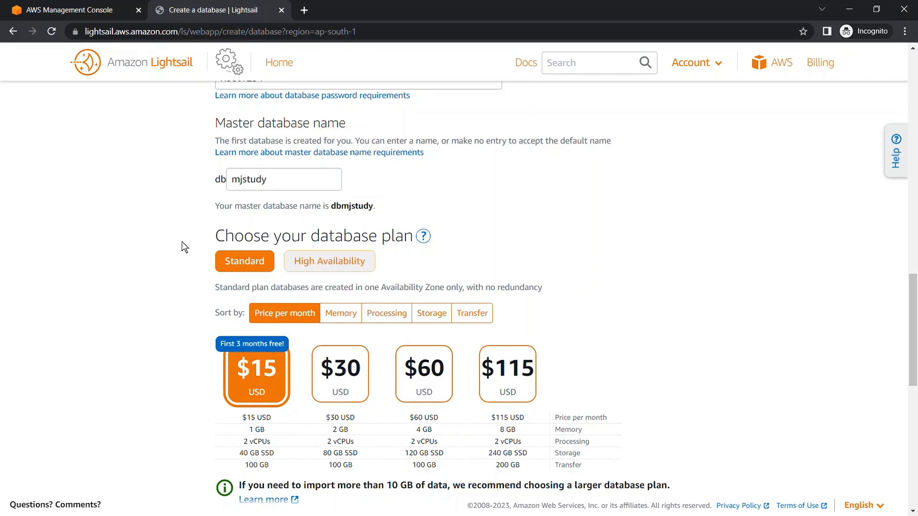
Compare the High Availability plans with the Standard plans and return the plan type to Standard.
{"action": "scroll", "coordinate": [181, 242], "scroll_direction": "down", "scroll_amount": 2}
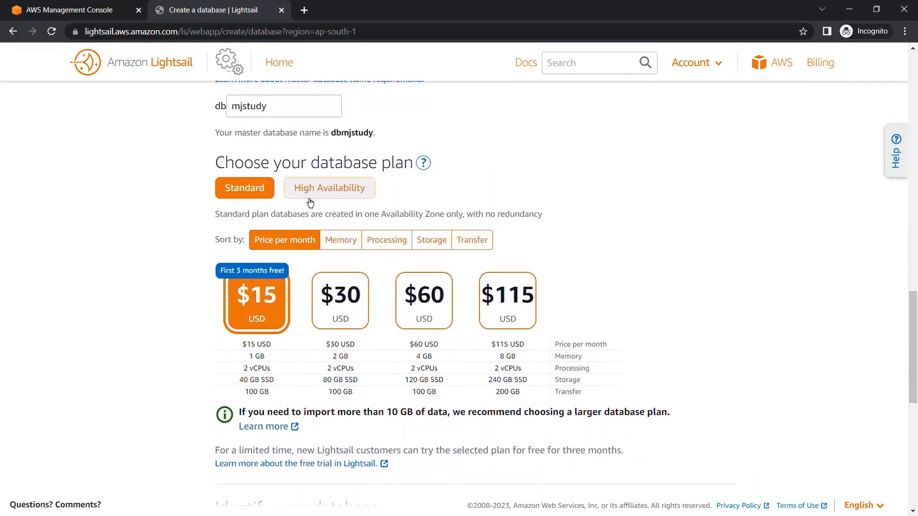
{"action": "left_click", "coordinate": [329, 195]}
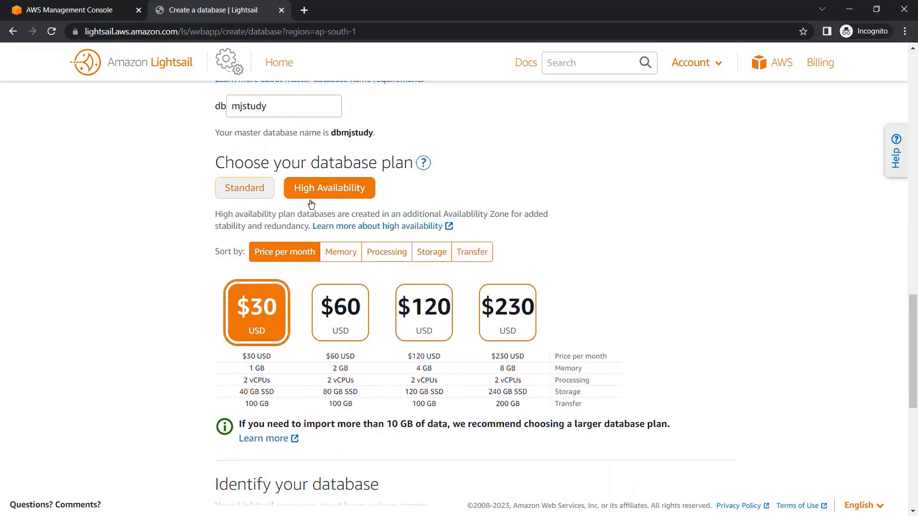
{"action": "left_click", "coordinate": [260, 202]}
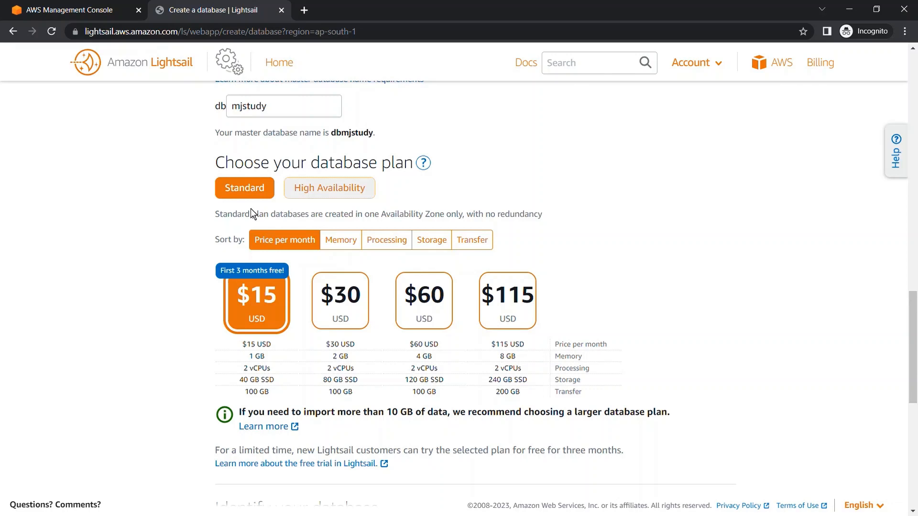
{"action": "left_click", "coordinate": [303, 198]}
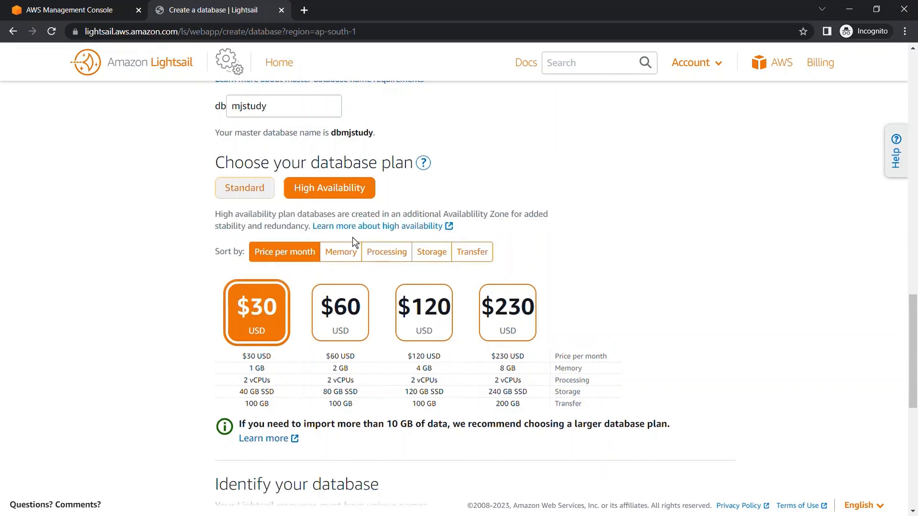
{"action": "left_click", "coordinate": [254, 197]}
Compare the Standard plans by memory, processing, storage and transfer, and return the sorting to price per month.
{"action": "scroll", "coordinate": [182, 291], "scroll_direction": "down", "scroll_amount": 3}
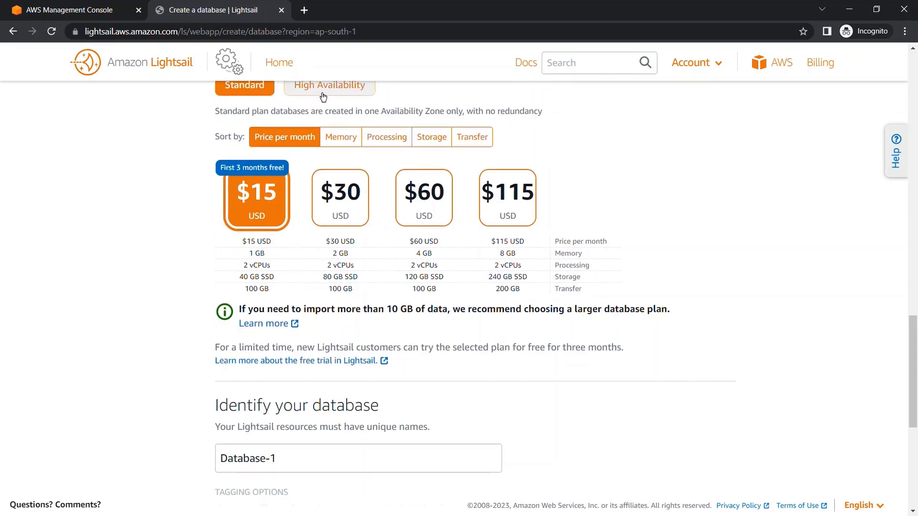
{"action": "left_click", "coordinate": [342, 144]}
{"action": "left_click", "coordinate": [387, 143]}
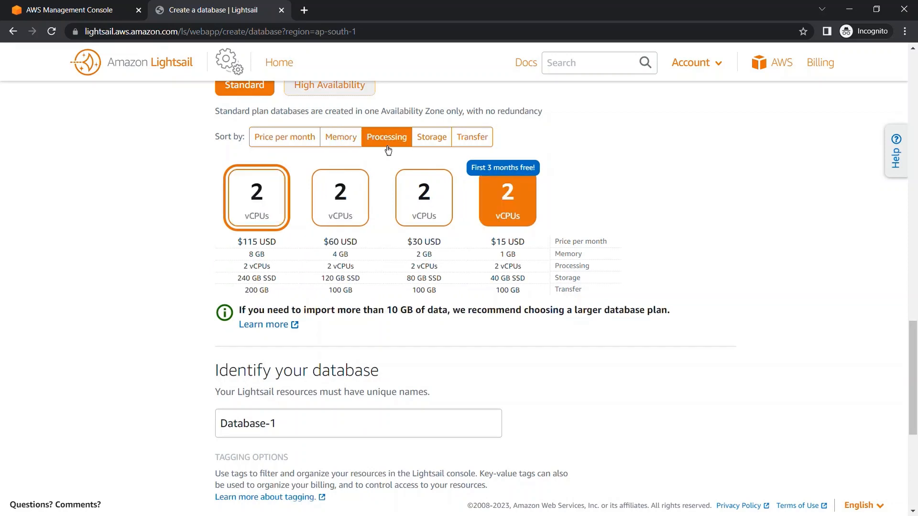
{"action": "left_click", "coordinate": [432, 143]}
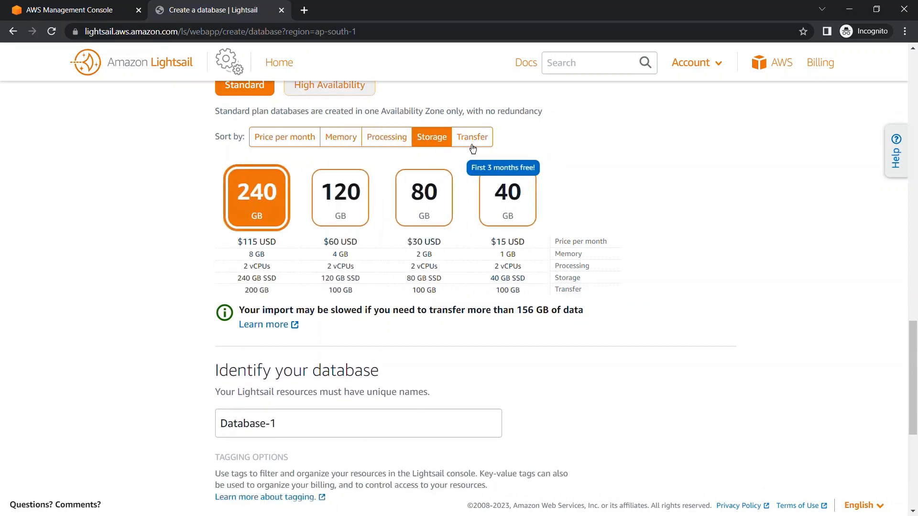
{"action": "left_click", "coordinate": [473, 146]}
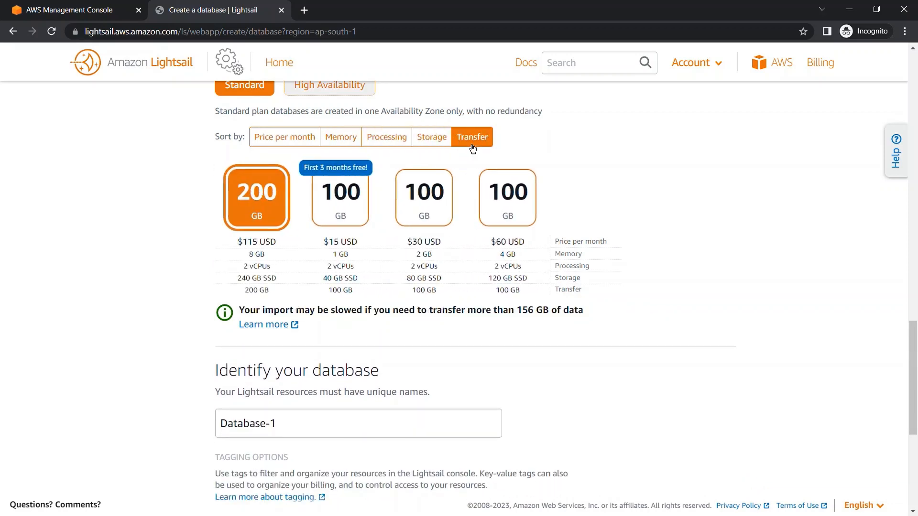
{"action": "left_click", "coordinate": [266, 143]}
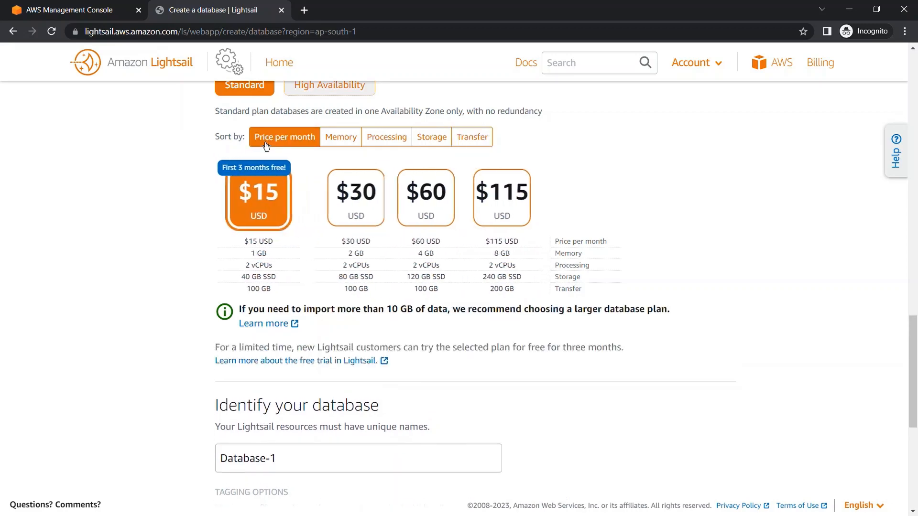
{"action": "scroll", "coordinate": [177, 271], "scroll_direction": "down", "scroll_amount": 2}
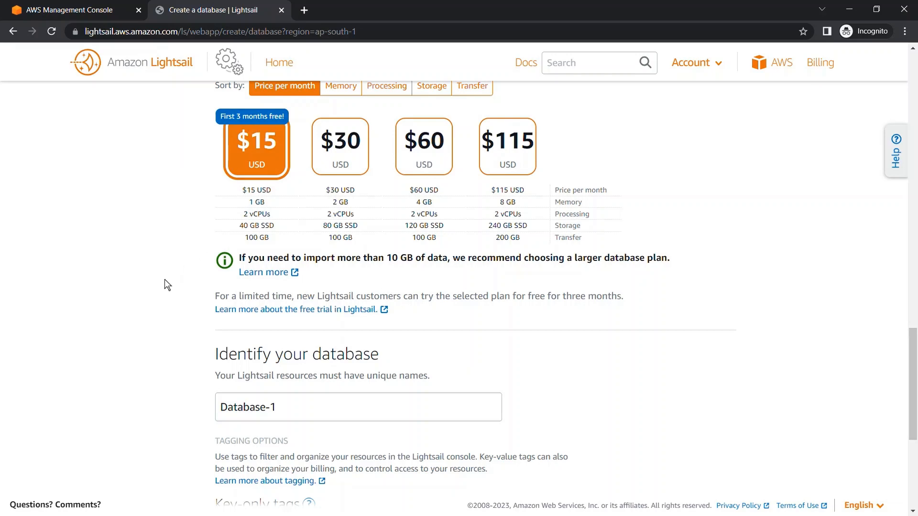
{"action": "scroll", "coordinate": [156, 283], "scroll_direction": "down", "scroll_amount": 1}
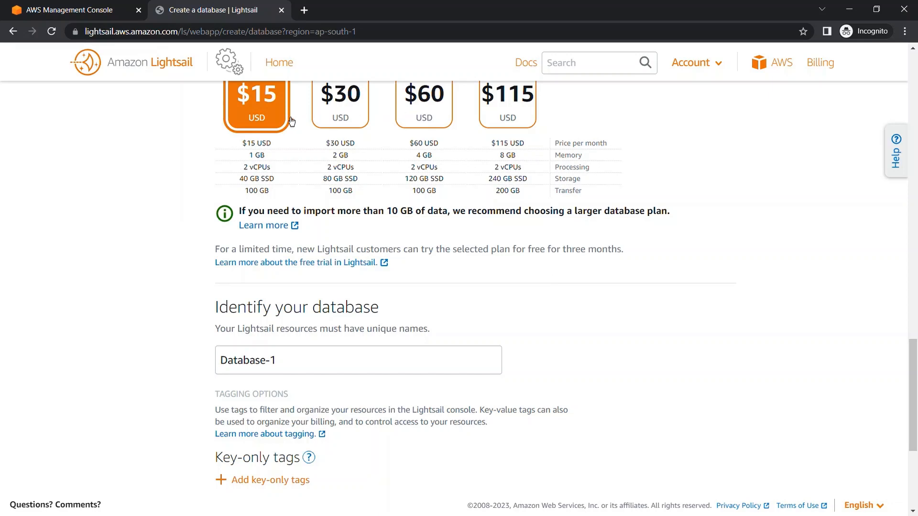
Compare the import recommendations of the $30 and $60 Standard plans and return the selection to the $15 plan.
{"action": "left_click", "coordinate": [345, 122]}
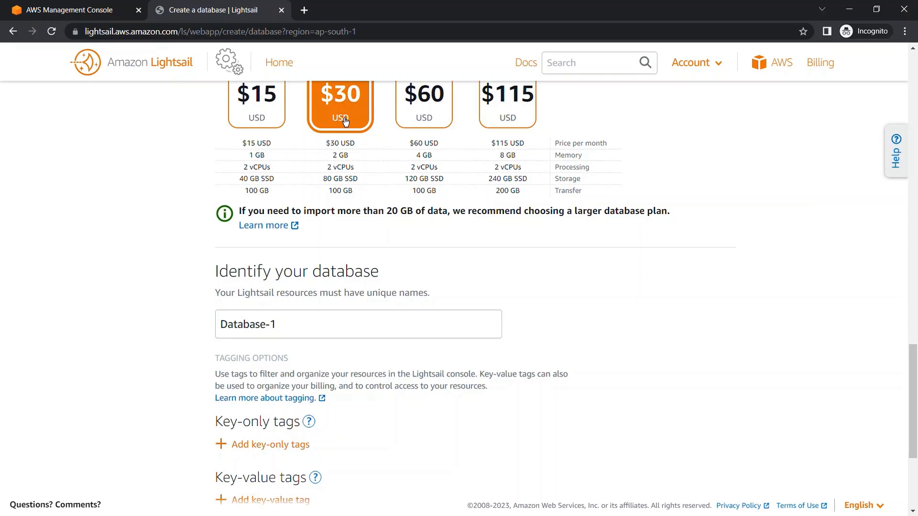
{"action": "scroll", "coordinate": [349, 128], "scroll_direction": "up", "scroll_amount": 1}
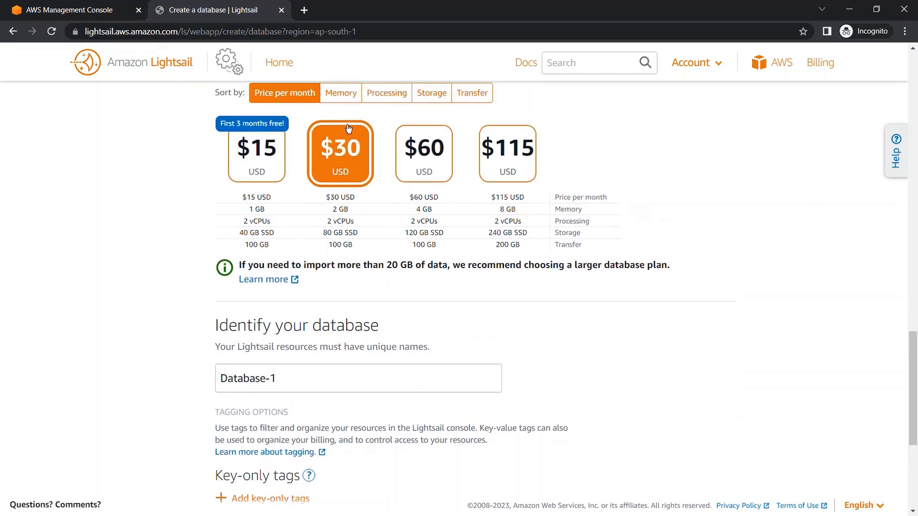
{"action": "left_click", "coordinate": [427, 186]}
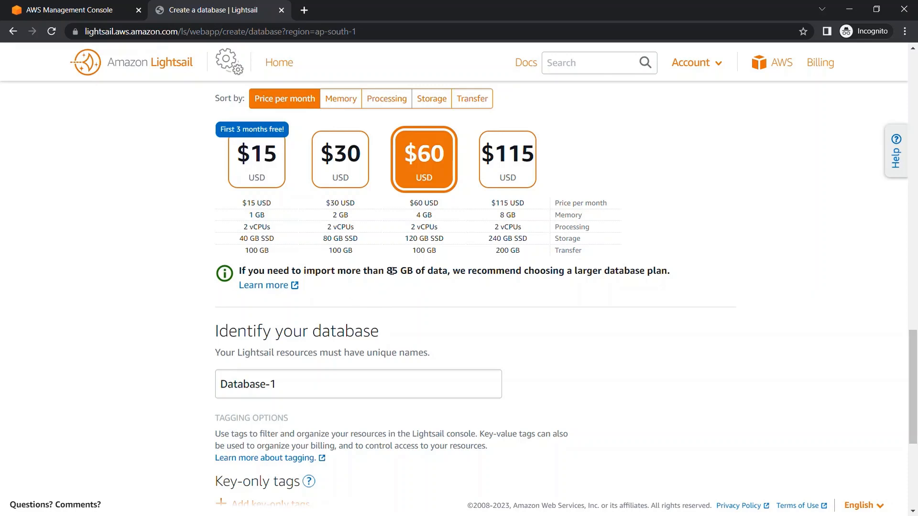
{"action": "left_click", "coordinate": [244, 158]}
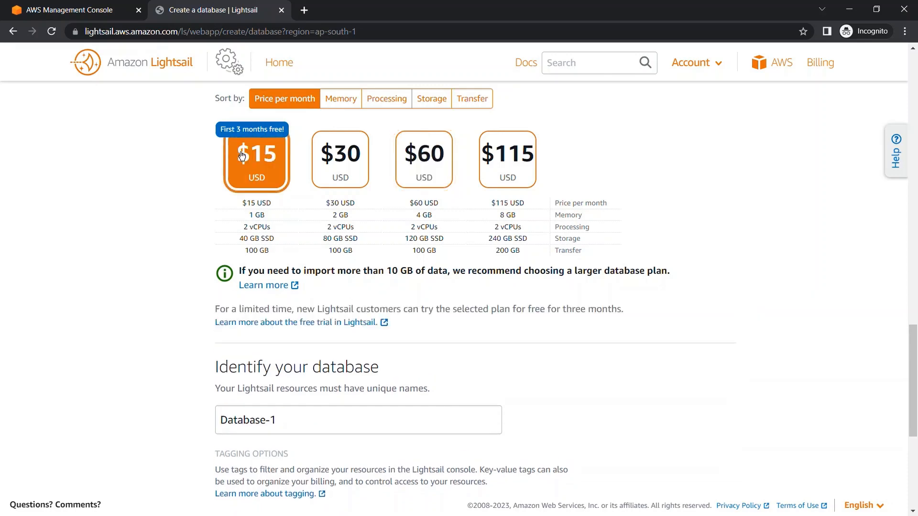
Replace the default resource name of the database with DB_MJStudy.
{"action": "scroll", "coordinate": [156, 269], "scroll_direction": "down", "scroll_amount": 2}
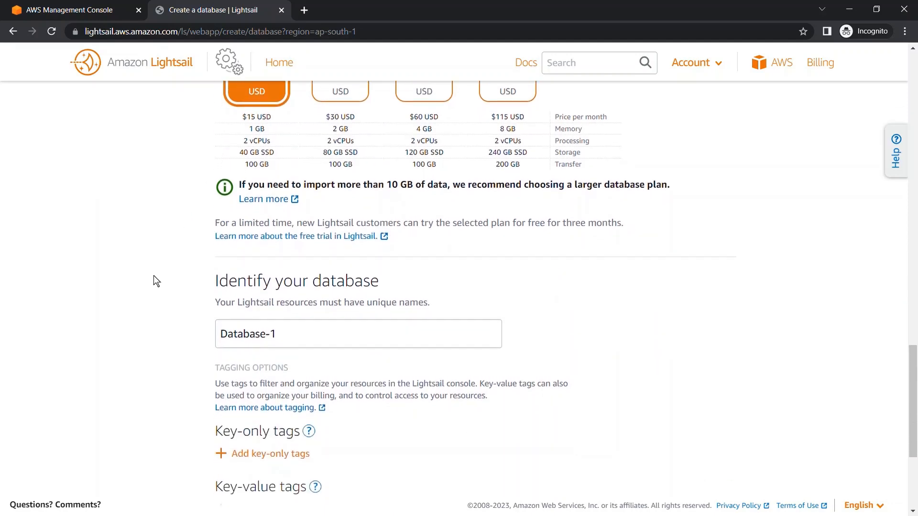
{"action": "scroll", "coordinate": [154, 275], "scroll_direction": "down", "scroll_amount": 2}
{"action": "left_click_drag", "start_coordinate": [298, 242], "coordinate": [199, 233]}
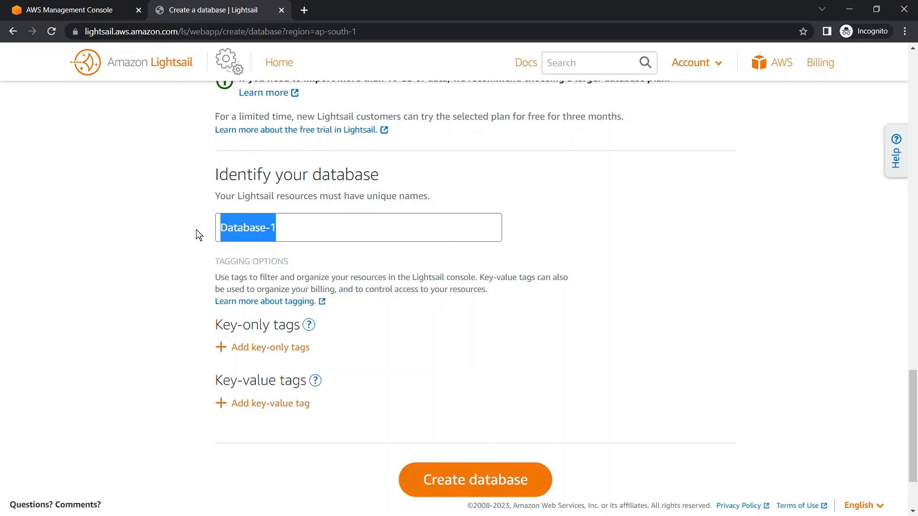
{"action": "type", "text": "DB"}
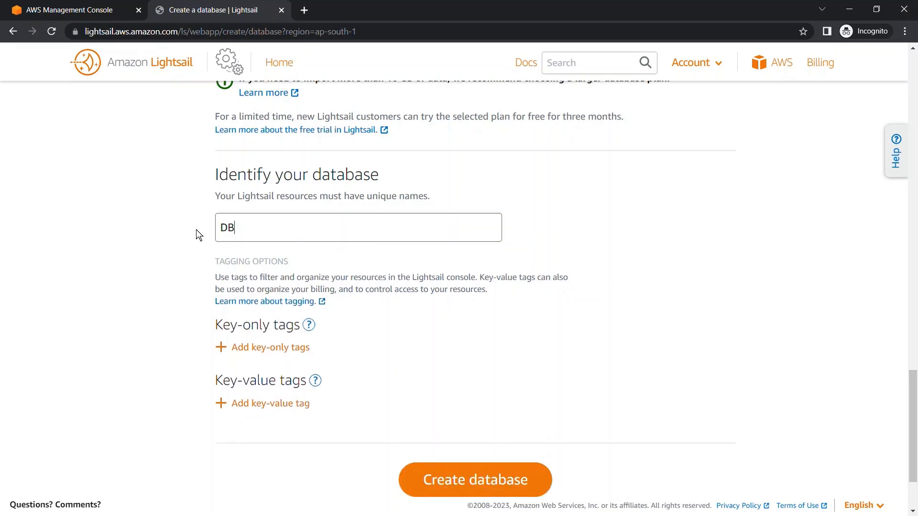
{"action": "type", "text": "_M"}
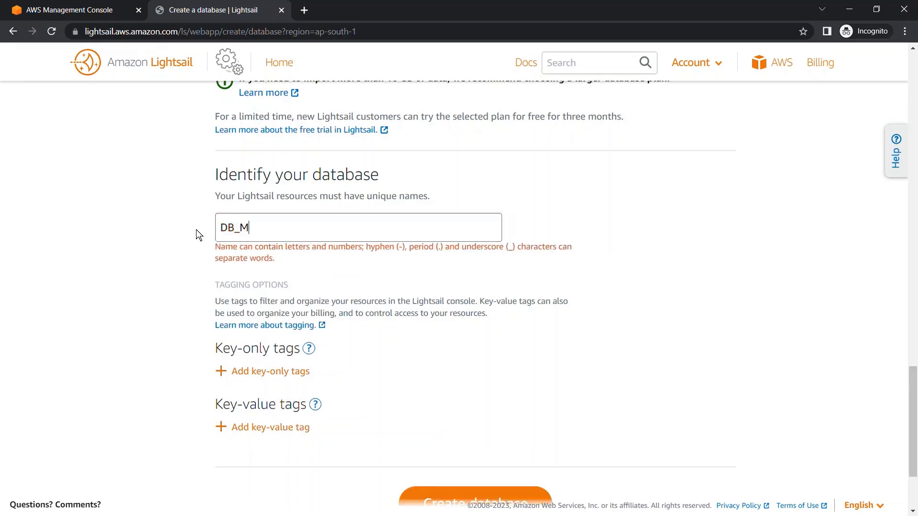
{"action": "type", "text": "JStu"}
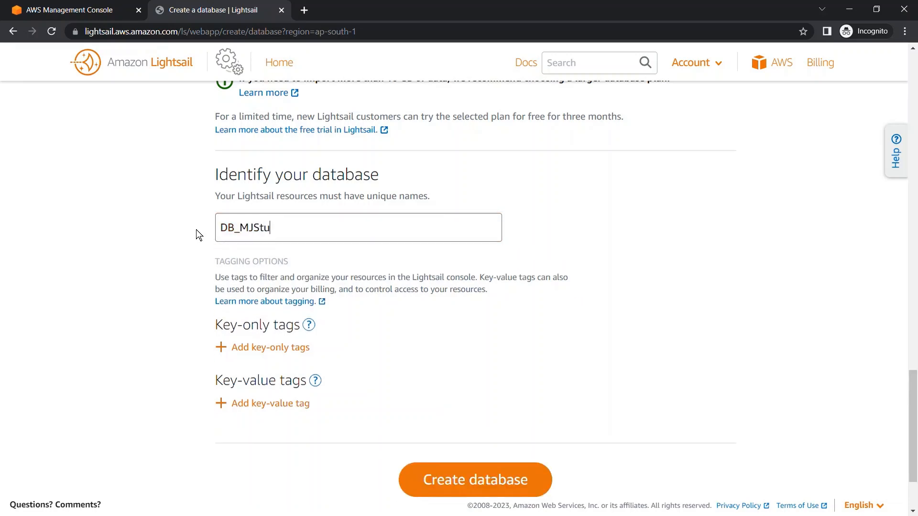
{"action": "type", "text": "dy"}
{"action": "left_click", "coordinate": [162, 265]}
Add two key-only tags, test and mjstudy, to the database.
{"action": "scroll", "coordinate": [162, 265], "scroll_direction": "down", "scroll_amount": 1}
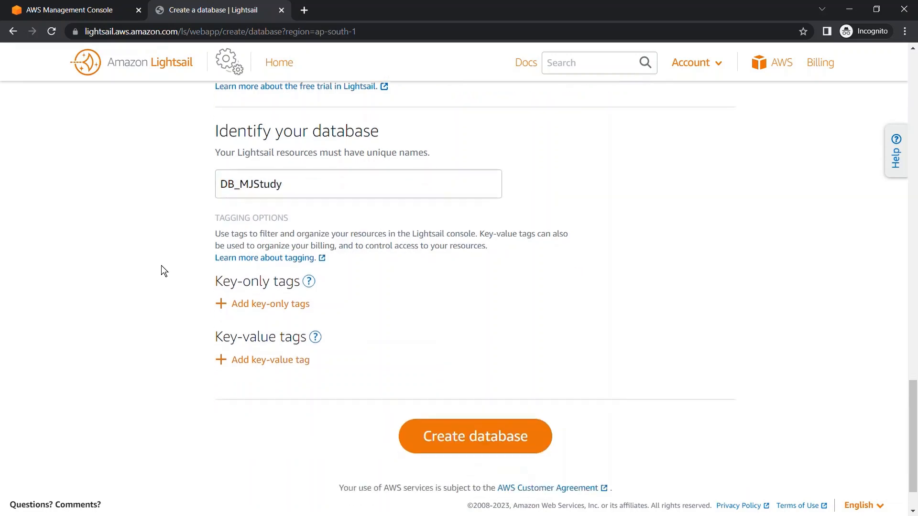
{"action": "scroll", "coordinate": [162, 266], "scroll_direction": "down", "scroll_amount": 1}
{"action": "left_click", "coordinate": [267, 246]}
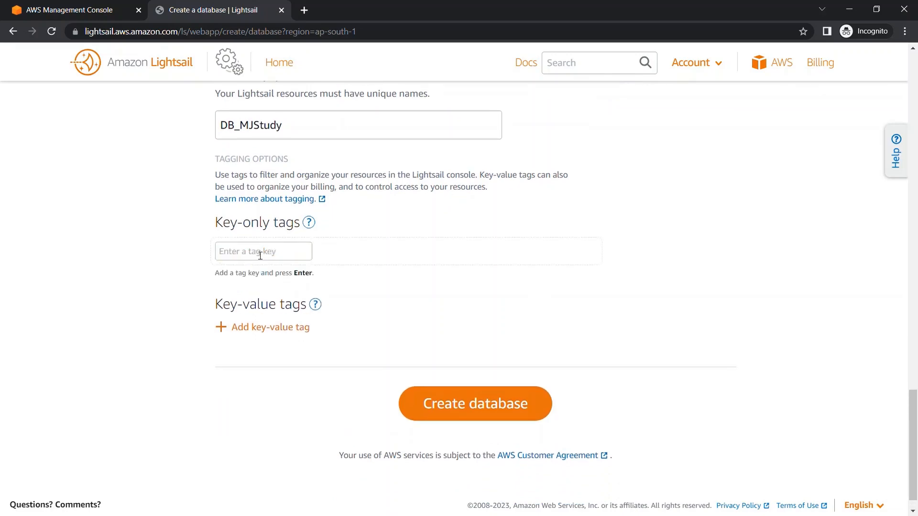
{"action": "left_click", "coordinate": [259, 256]}
{"action": "type", "text": "test"}
{"action": "key", "text": "Return"}
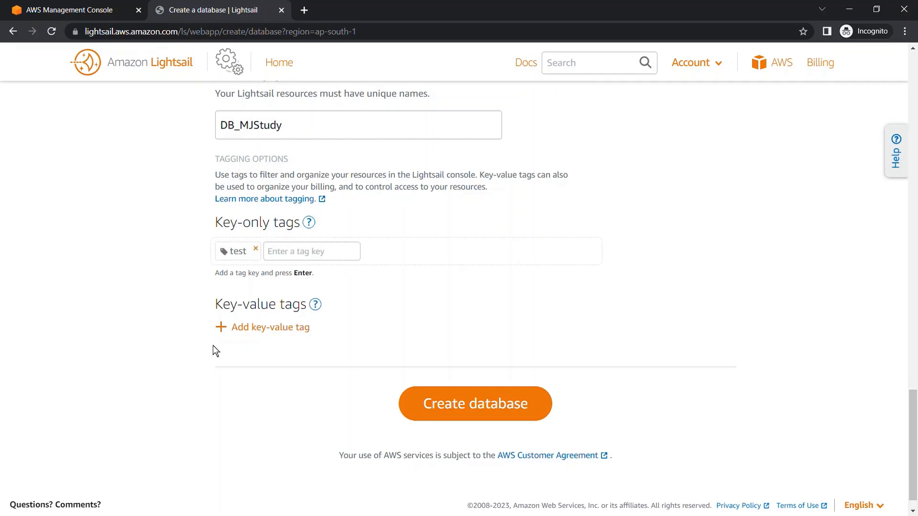
{"action": "left_click", "coordinate": [294, 259]}
{"action": "type", "text": "mjstudy"}
{"action": "key", "text": "Return"}
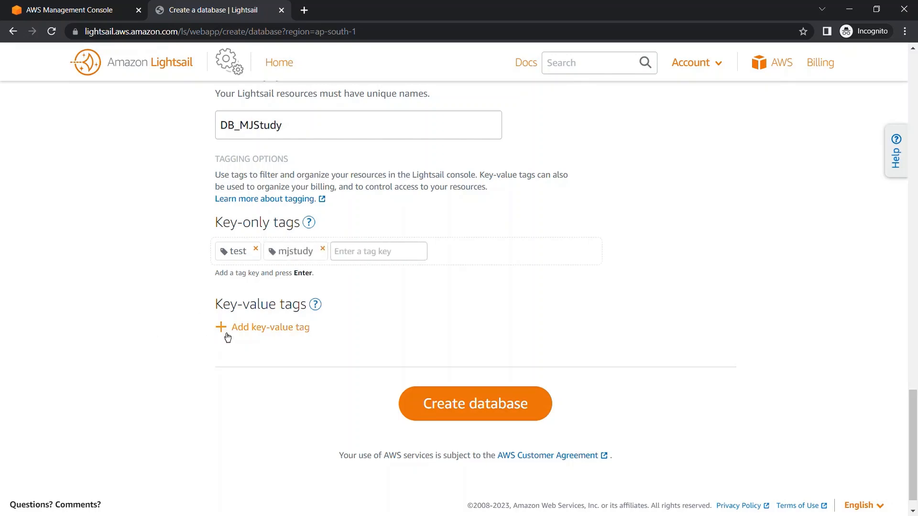
Add a key-value tag with the key Name and the value MJStudy.
{"action": "left_click", "coordinate": [249, 333]}
{"action": "left_click", "coordinate": [260, 368]}
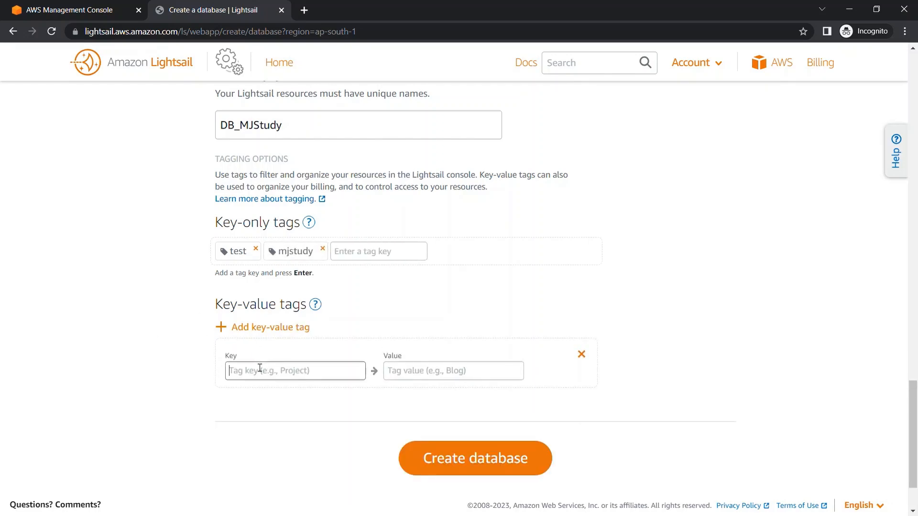
{"action": "type", "text": "Name"}
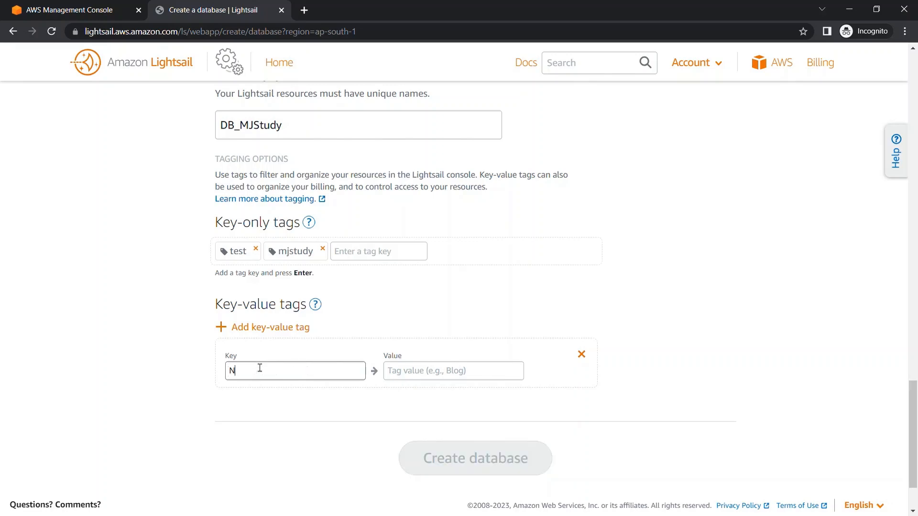
{"action": "key", "text": "Tab"}
{"action": "type", "text": "M"}
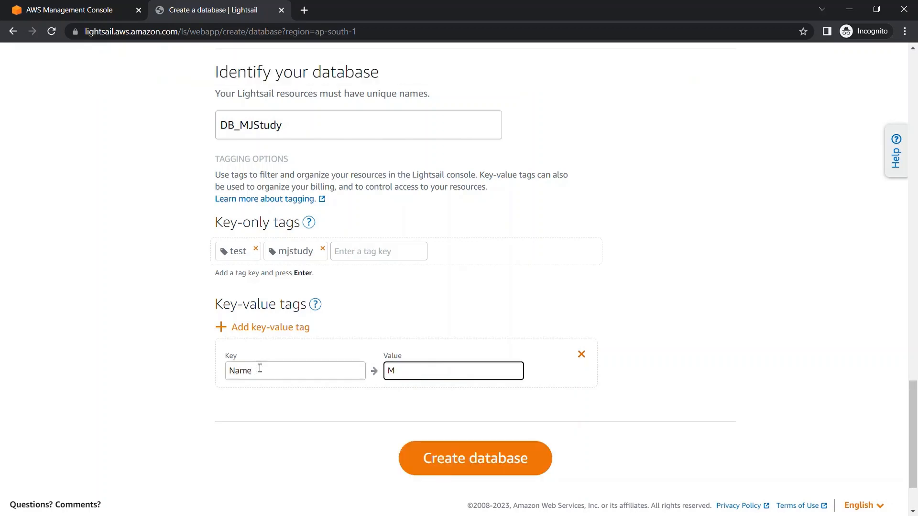
{"action": "type", "text": "JStudy"}
{"action": "left_click", "coordinate": [125, 430]}
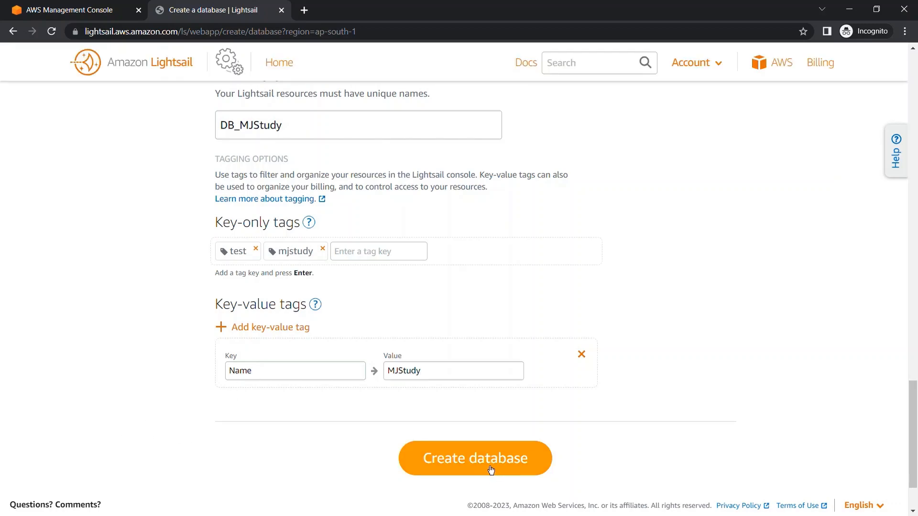
Review the region, credentials, master database name and tags, and create the database.
{"action": "scroll", "coordinate": [96, 317], "scroll_direction": "up", "scroll_amount": 20}
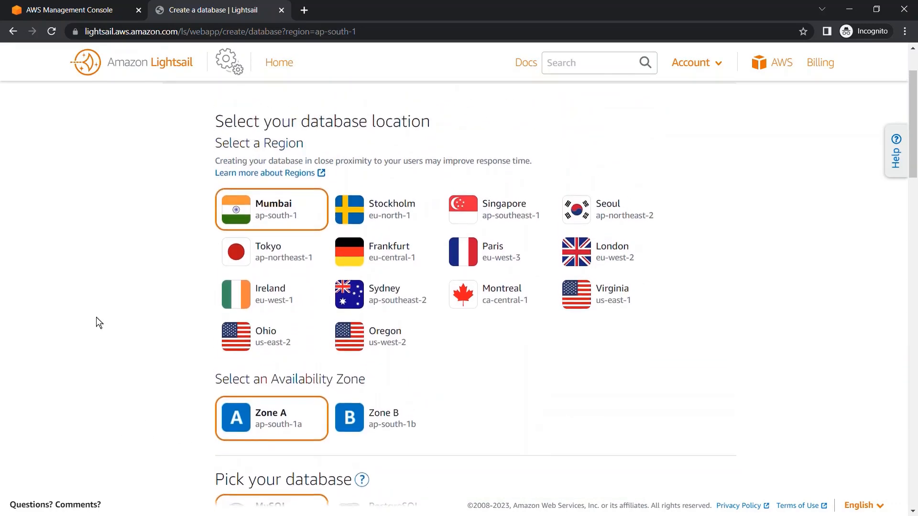
{"action": "scroll", "coordinate": [96, 317], "scroll_direction": "down", "scroll_amount": 8}
{"action": "scroll", "coordinate": [96, 317], "scroll_direction": "down", "scroll_amount": 12}
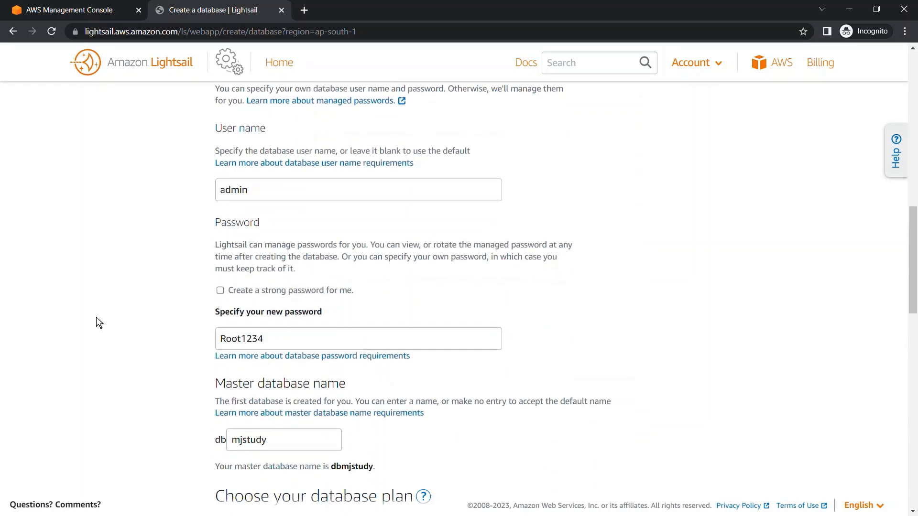
{"action": "scroll", "coordinate": [96, 317], "scroll_direction": "down", "scroll_amount": 5}
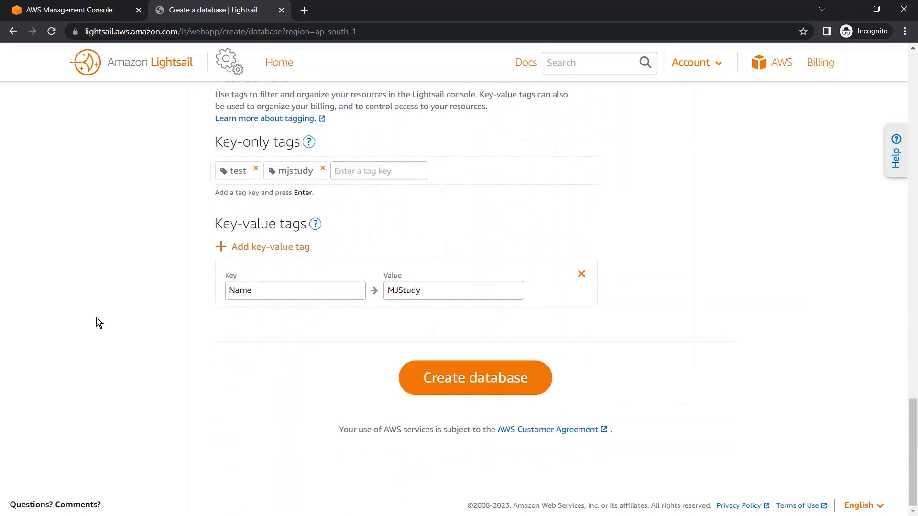
{"action": "left_click", "coordinate": [504, 381]}
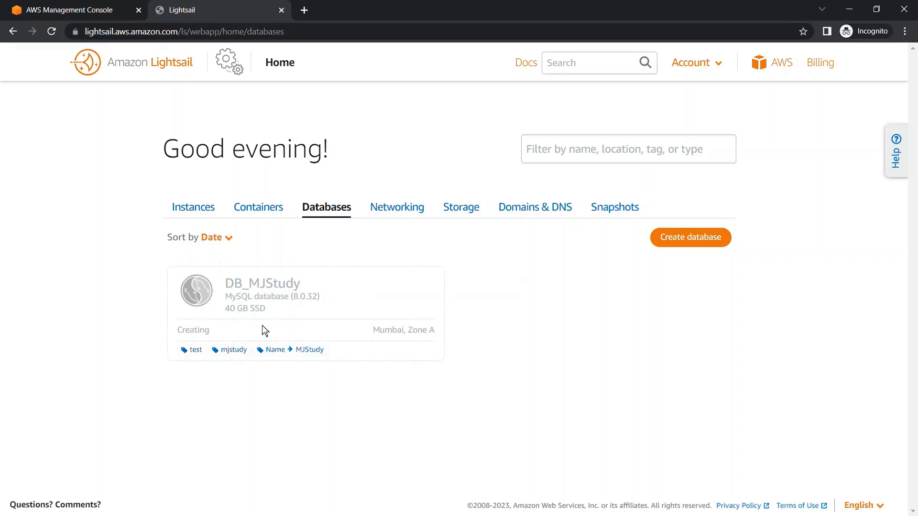
Check the creation status of DB_MJStudy and reload the databases page to update it.
{"action": "left_click_drag", "start_coordinate": [182, 337], "coordinate": [230, 336]}
{"action": "left_click", "coordinate": [252, 386]}
{"action": "left_click_drag", "start_coordinate": [219, 331], "coordinate": [180, 326]}
{"action": "left_click", "coordinate": [179, 389]}
{"action": "left_click", "coordinate": [52, 31]}
{"action": "left_click", "coordinate": [53, 36]}
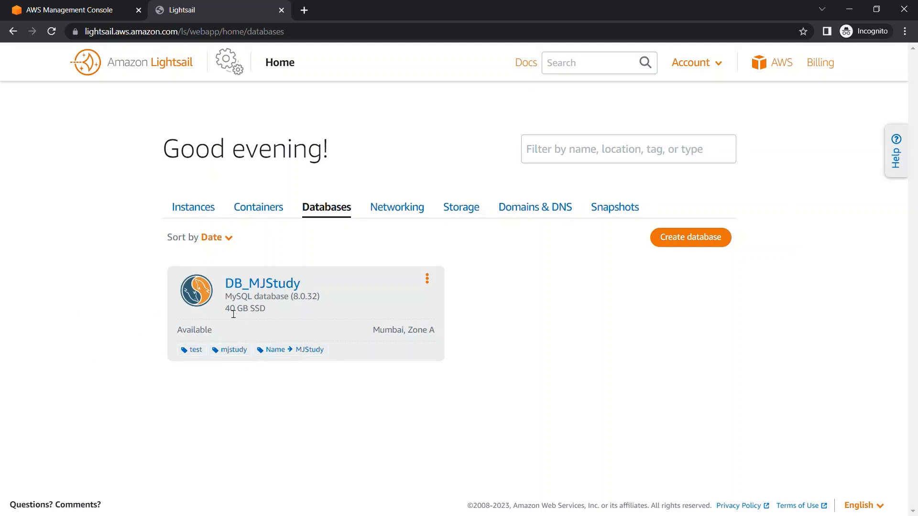
Open the details of DB_MJStudy, examine its endpoint, and reveal and hide the database password.
{"action": "left_click", "coordinate": [269, 286]}
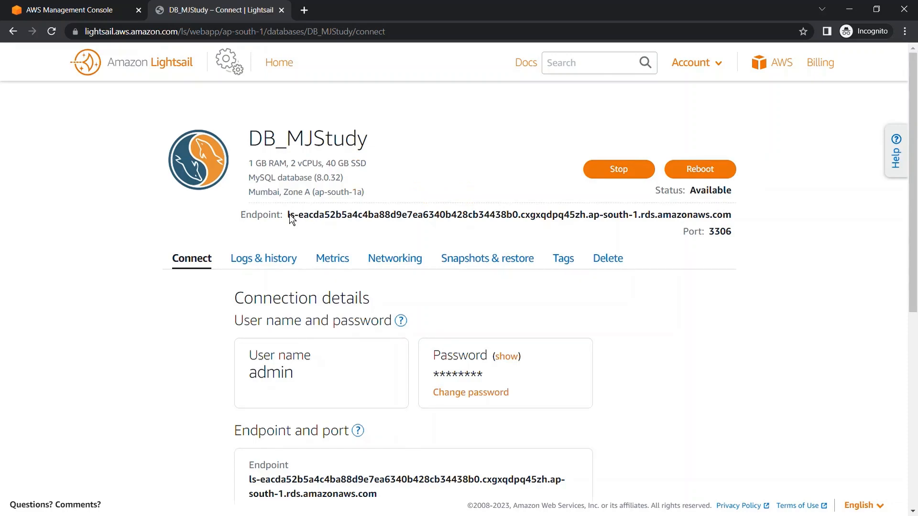
{"action": "left_click_drag", "start_coordinate": [289, 216], "coordinate": [734, 217]}
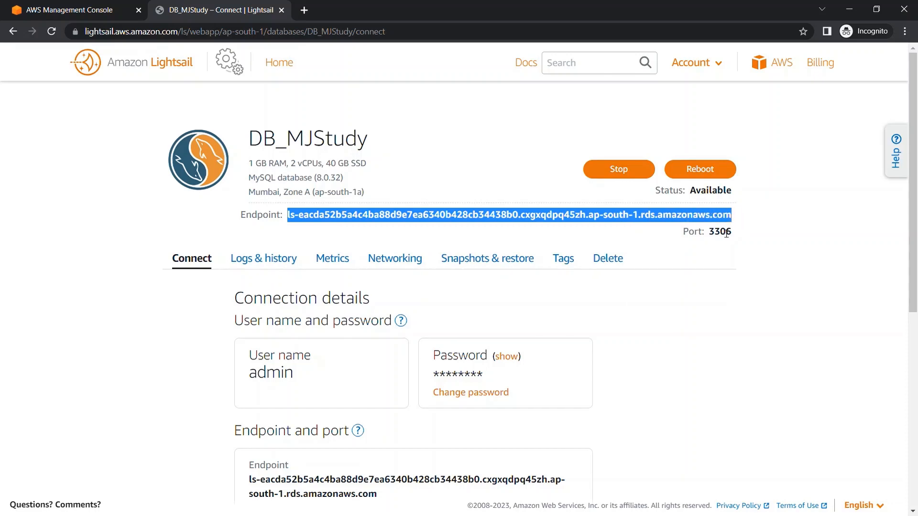
{"action": "scroll", "coordinate": [670, 340], "scroll_direction": "down", "scroll_amount": 2}
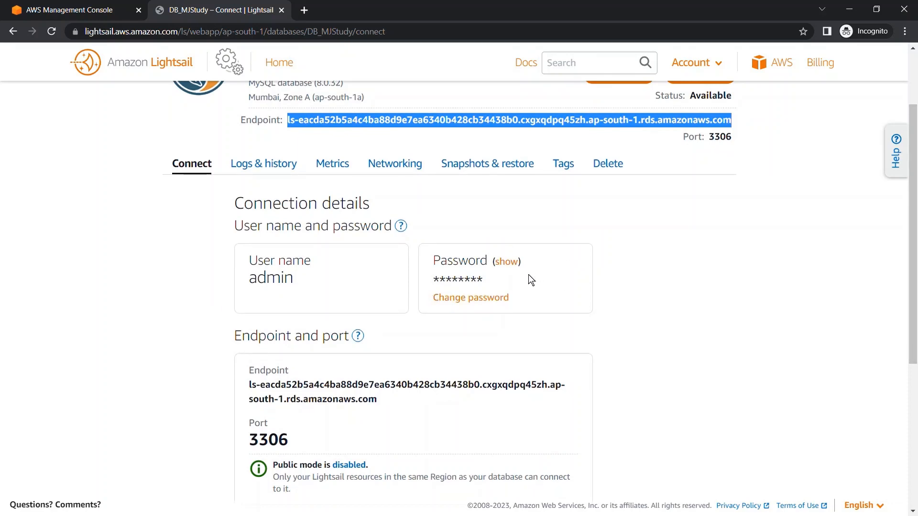
{"action": "left_click", "coordinate": [513, 266]}
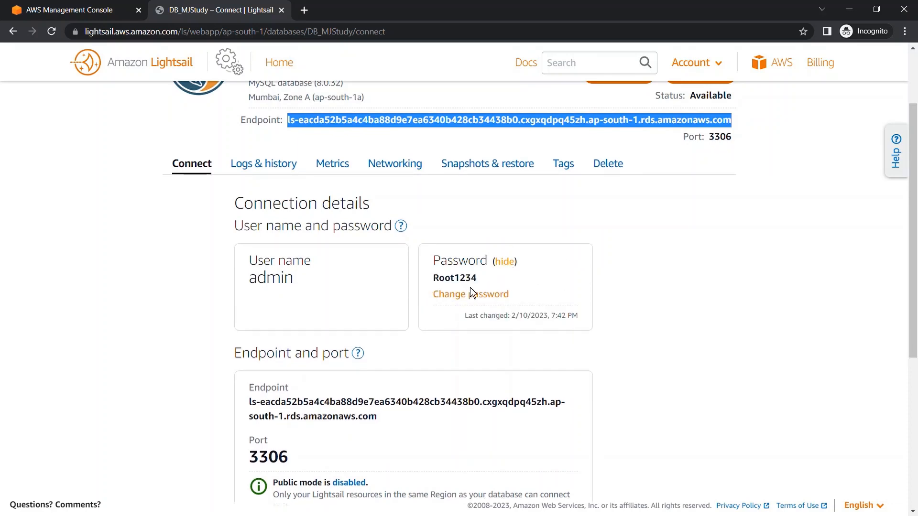
{"action": "left_click", "coordinate": [507, 266]}
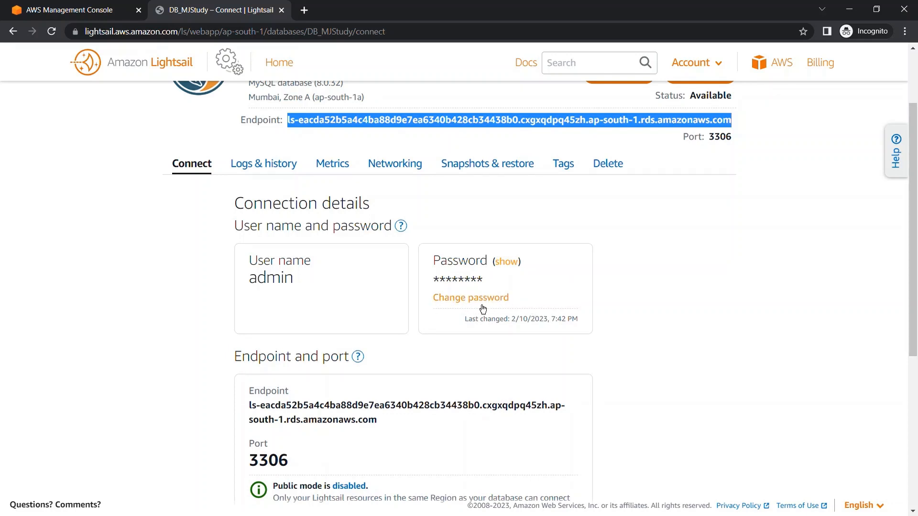
Examine the endpoint address, port number and public mode setting in the connection details.
{"action": "scroll", "coordinate": [633, 349], "scroll_direction": "down", "scroll_amount": 4}
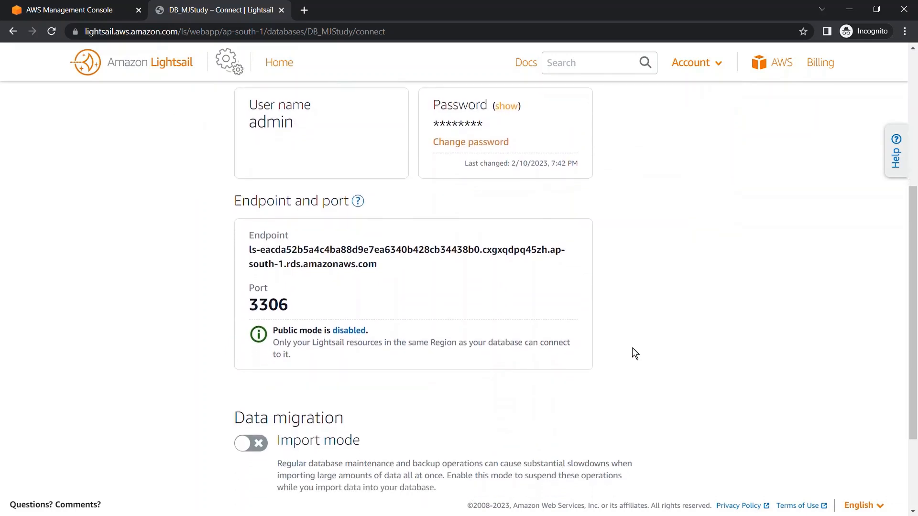
{"action": "left_click_drag", "start_coordinate": [245, 218], "coordinate": [427, 257]}
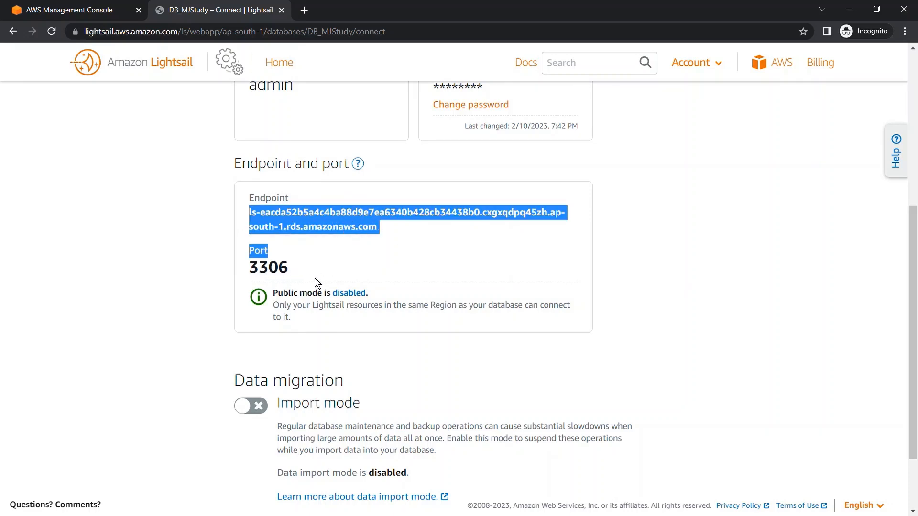
{"action": "left_click_drag", "start_coordinate": [303, 275], "coordinate": [259, 266]}
{"action": "left_click", "coordinate": [299, 315]}
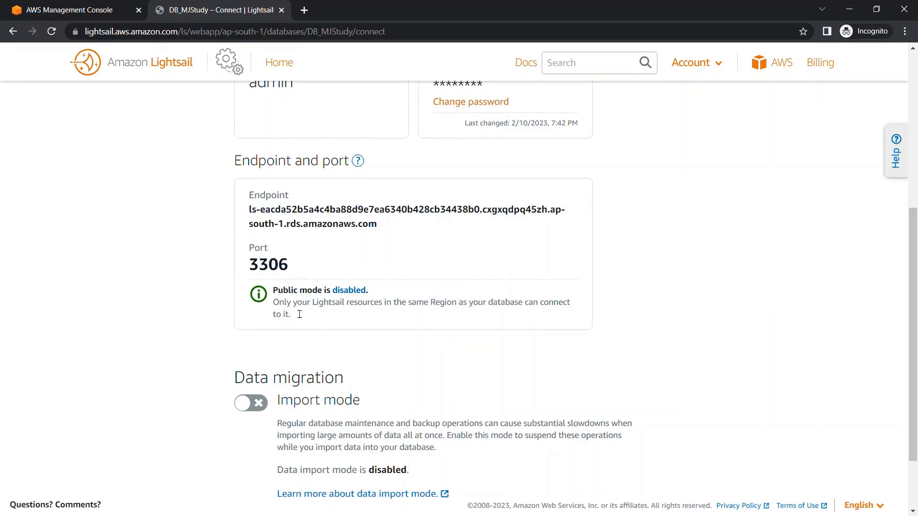
Read the conditions for enabling data import mode under data migration and cancel without enabling it.
{"action": "scroll", "coordinate": [299, 314], "scroll_direction": "down", "scroll_amount": 2}
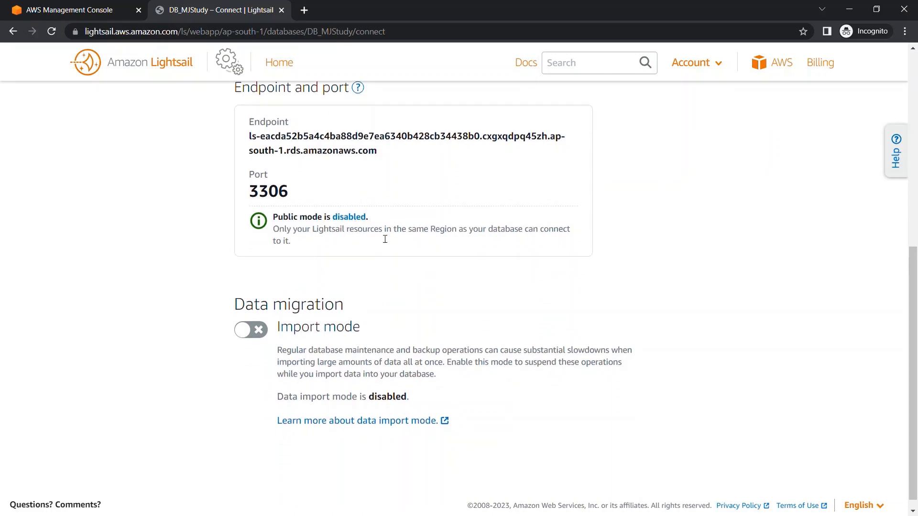
{"action": "scroll", "coordinate": [387, 272], "scroll_direction": "down", "scroll_amount": 1}
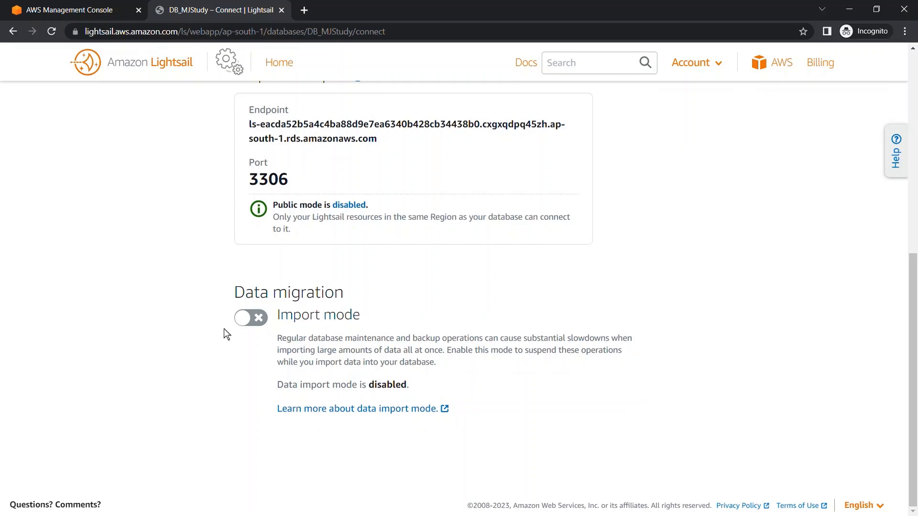
{"action": "left_click", "coordinate": [254, 325]}
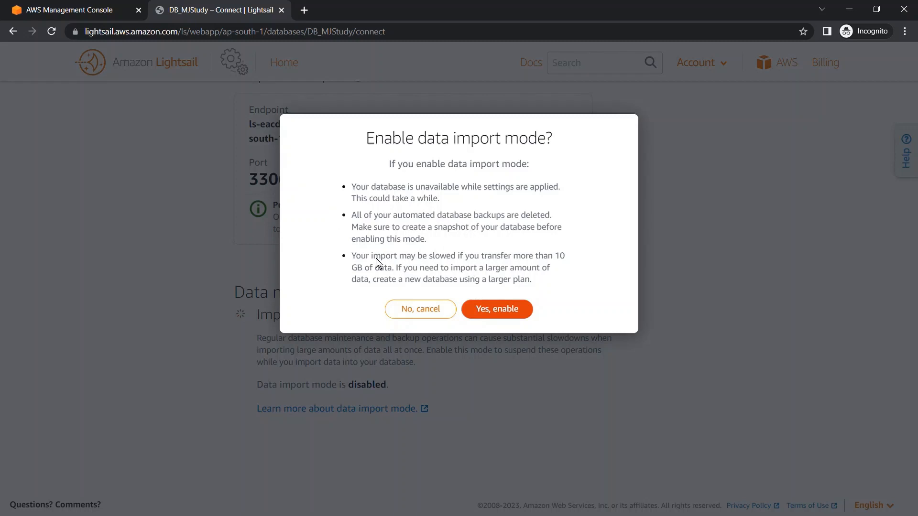
{"action": "left_click", "coordinate": [414, 313]}
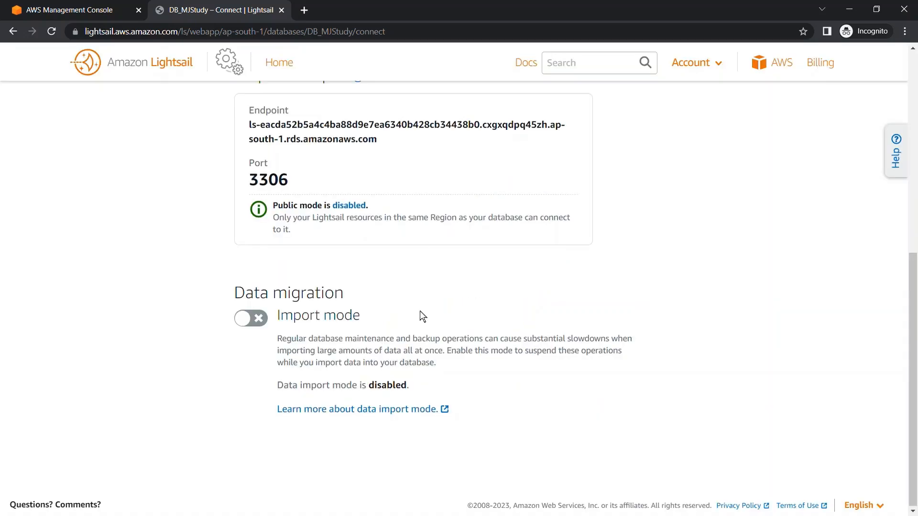
{"action": "scroll", "coordinate": [509, 308], "scroll_direction": "up", "scroll_amount": 5}
{"action": "scroll", "coordinate": [509, 308], "scroll_direction": "up", "scroll_amount": 2}
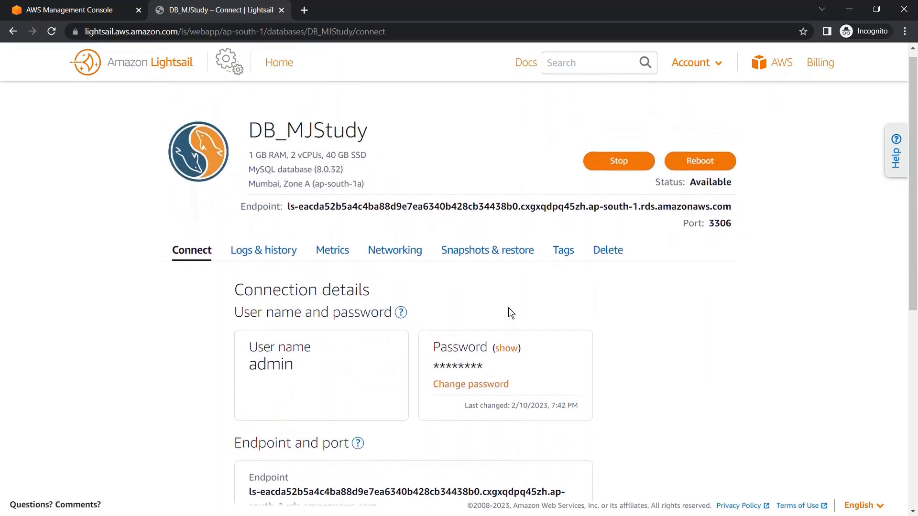
Review DB_MJStudy's error log, general query log, slow query log and database history sections.
{"action": "left_click", "coordinate": [261, 251]}
{"action": "scroll", "coordinate": [168, 404], "scroll_direction": "down", "scroll_amount": 1}
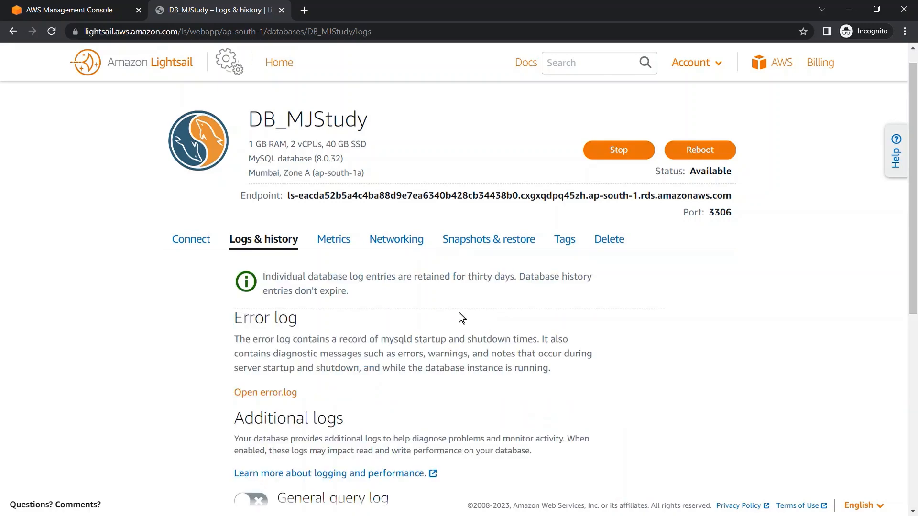
{"action": "scroll", "coordinate": [459, 316], "scroll_direction": "down", "scroll_amount": 5}
{"action": "scroll", "coordinate": [498, 312], "scroll_direction": "down", "scroll_amount": 4}
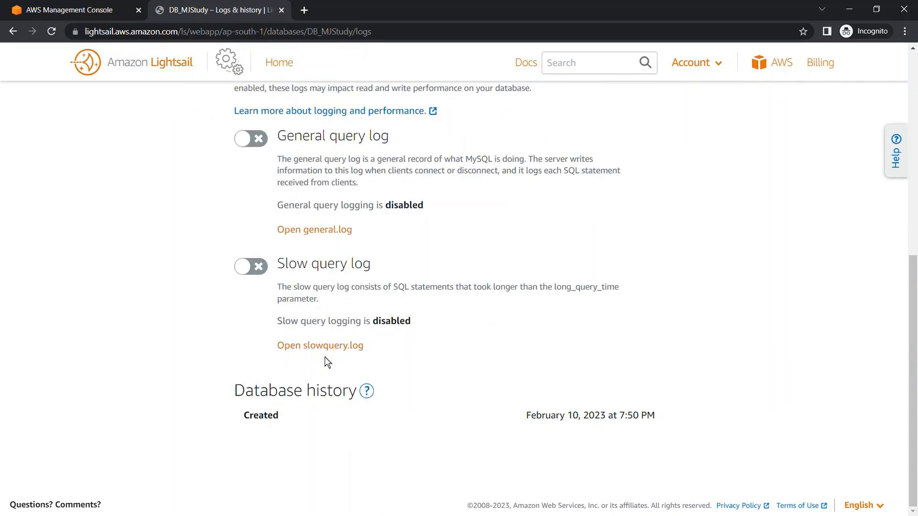
{"action": "scroll", "coordinate": [561, 280], "scroll_direction": "up", "scroll_amount": 3}
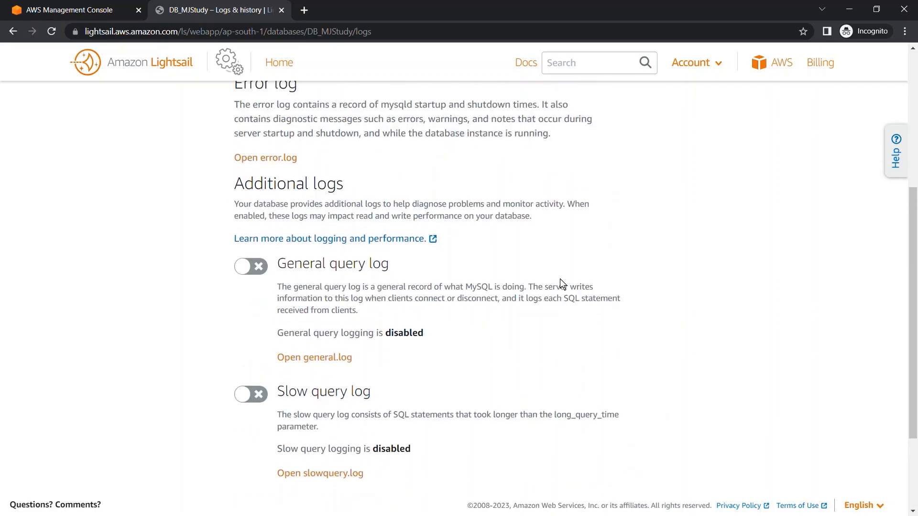
{"action": "scroll", "coordinate": [512, 310], "scroll_direction": "up", "scroll_amount": 3}
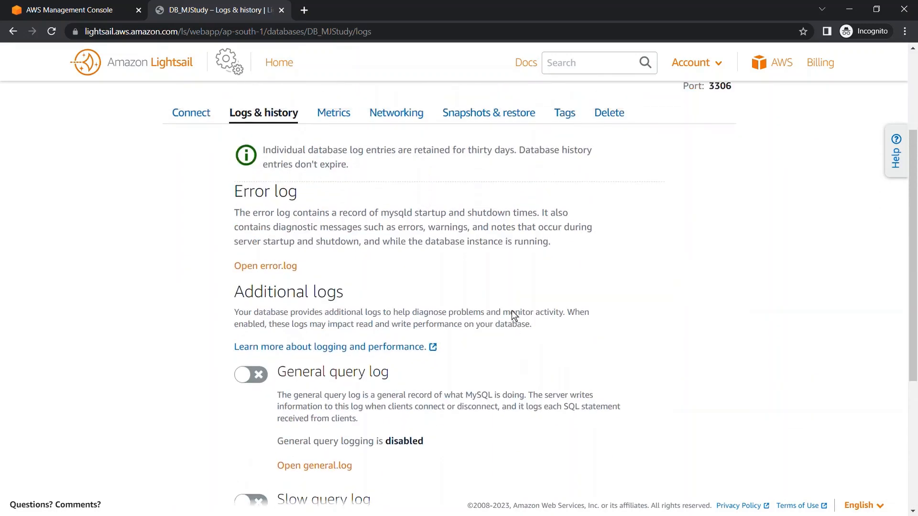
{"action": "scroll", "coordinate": [271, 254], "scroll_direction": "up", "scroll_amount": 3}
Examine the CPU utilization graph and alarm options of DB_MJStudy and view the list of available metrics.
{"action": "left_click", "coordinate": [331, 264]}
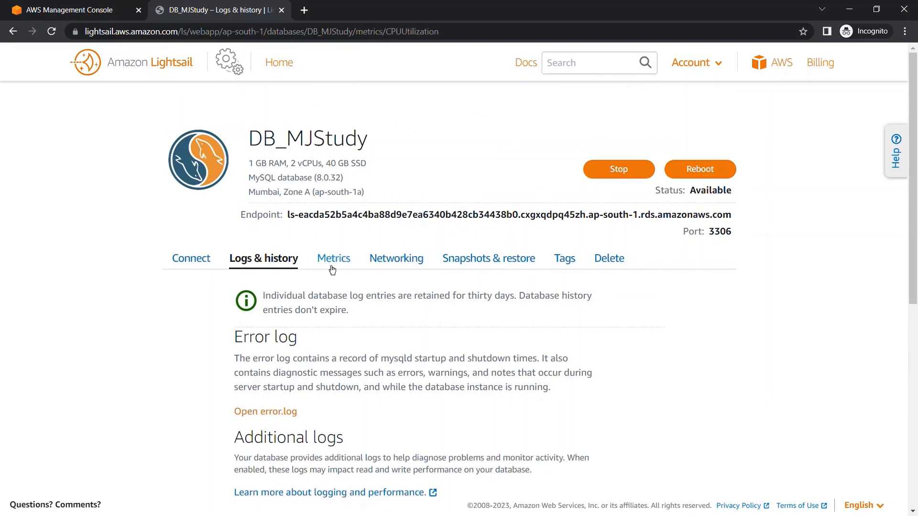
{"action": "scroll", "coordinate": [147, 433], "scroll_direction": "down", "scroll_amount": 1}
{"action": "scroll", "coordinate": [147, 434], "scroll_direction": "down", "scroll_amount": 5}
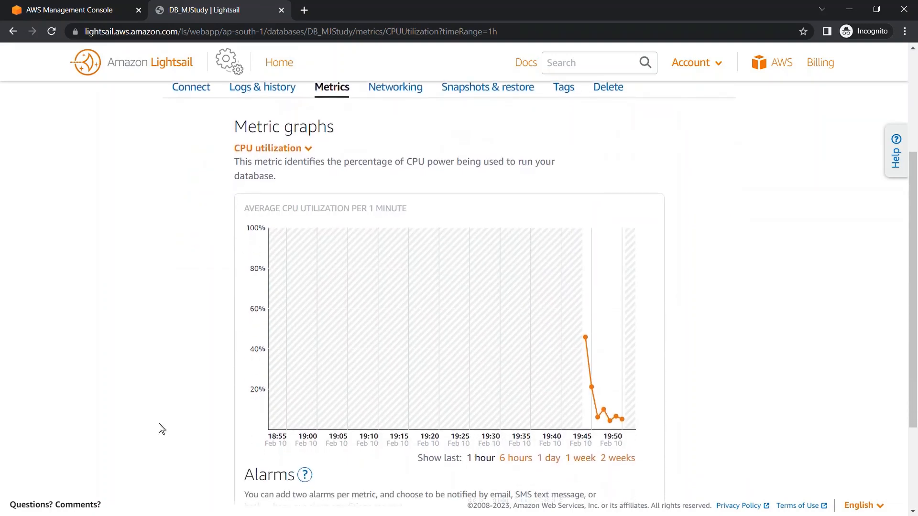
{"action": "scroll", "coordinate": [428, 367], "scroll_direction": "up", "scroll_amount": 1}
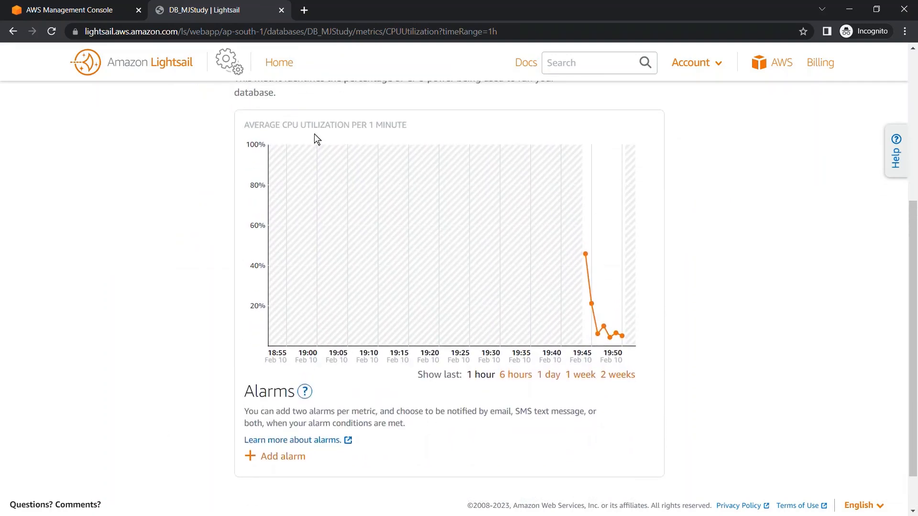
{"action": "scroll", "coordinate": [305, 157], "scroll_direction": "up", "scroll_amount": 3}
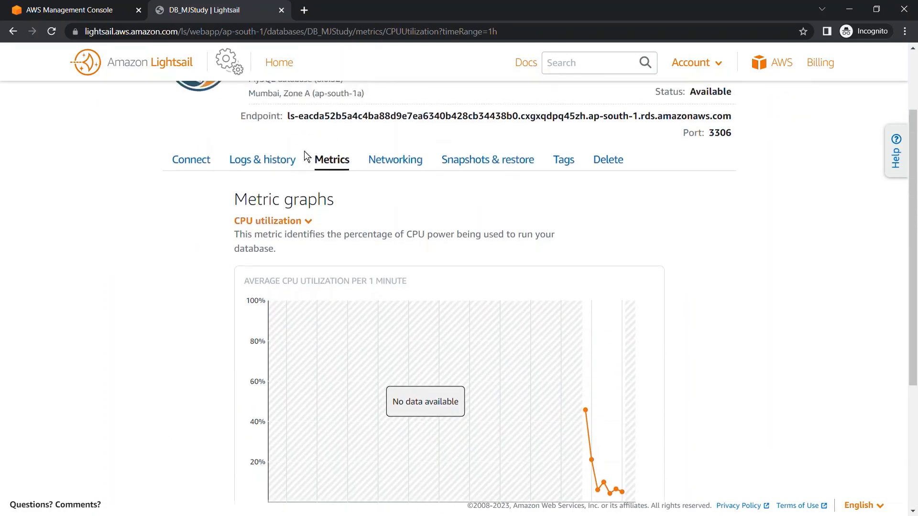
{"action": "left_click", "coordinate": [308, 222]}
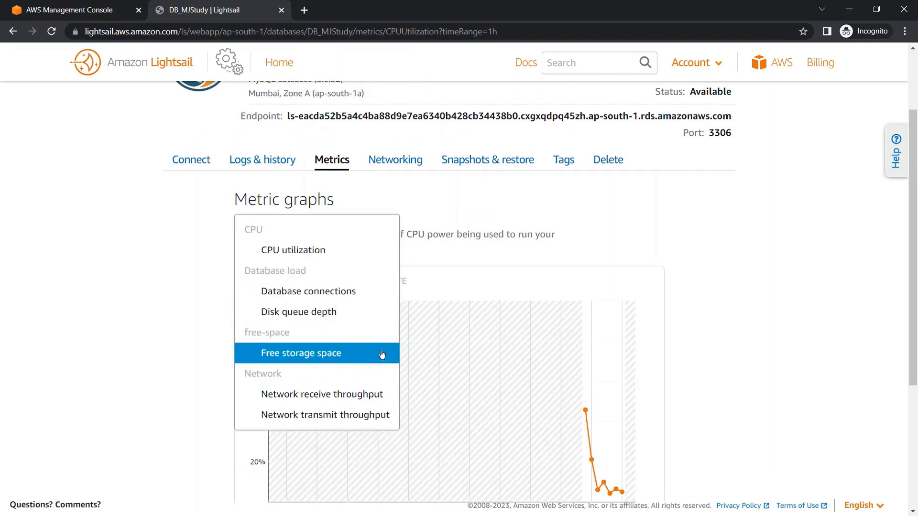
{"action": "left_click", "coordinate": [450, 301]}
Review the networking, snapshots and restore, tags and deletion options of DB_MJStudy.
{"action": "left_click", "coordinate": [420, 156]}
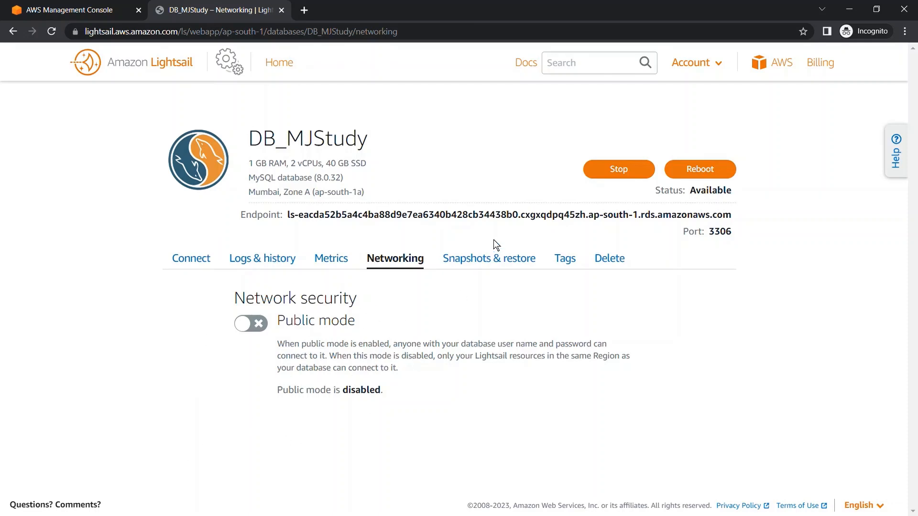
{"action": "left_click", "coordinate": [504, 270]}
{"action": "scroll", "coordinate": [378, 381], "scroll_direction": "down", "scroll_amount": 2}
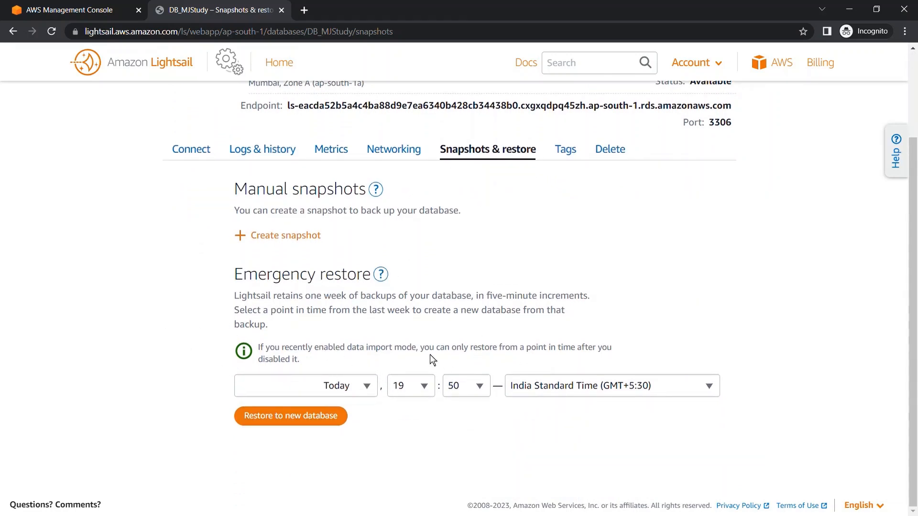
{"action": "left_click", "coordinate": [572, 152]}
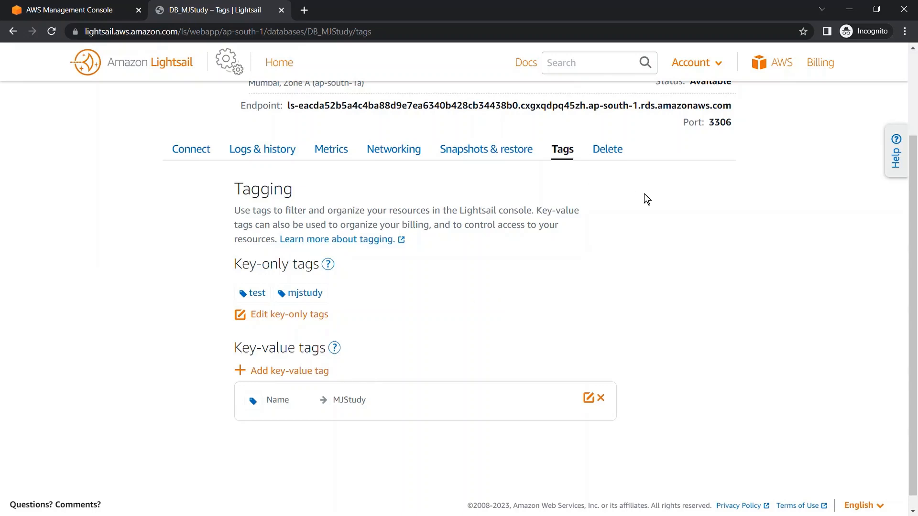
{"action": "left_click", "coordinate": [609, 150]}
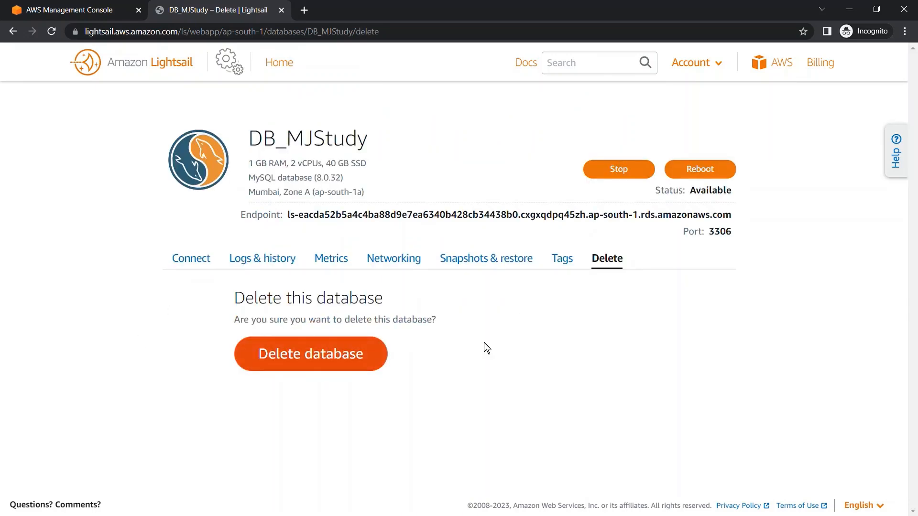
Enable public mode for DB_MJStudy in its network security settings and return to the connection details.
{"action": "left_click", "coordinate": [196, 265]}
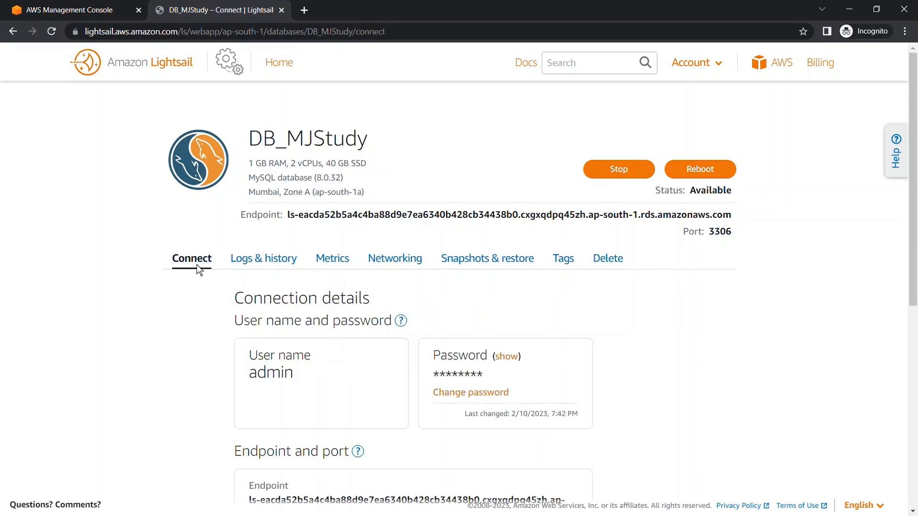
{"action": "scroll", "coordinate": [202, 318], "scroll_direction": "down", "scroll_amount": 2}
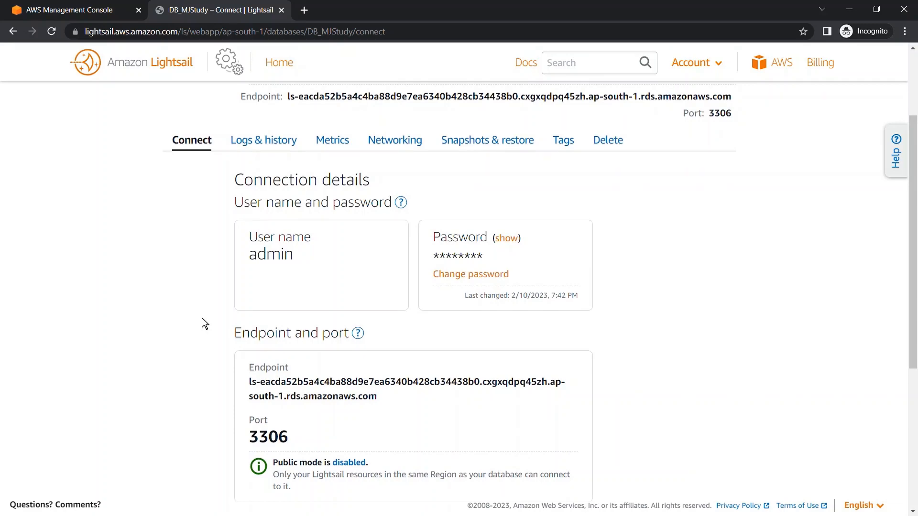
{"action": "scroll", "coordinate": [202, 317], "scroll_direction": "down", "scroll_amount": 5}
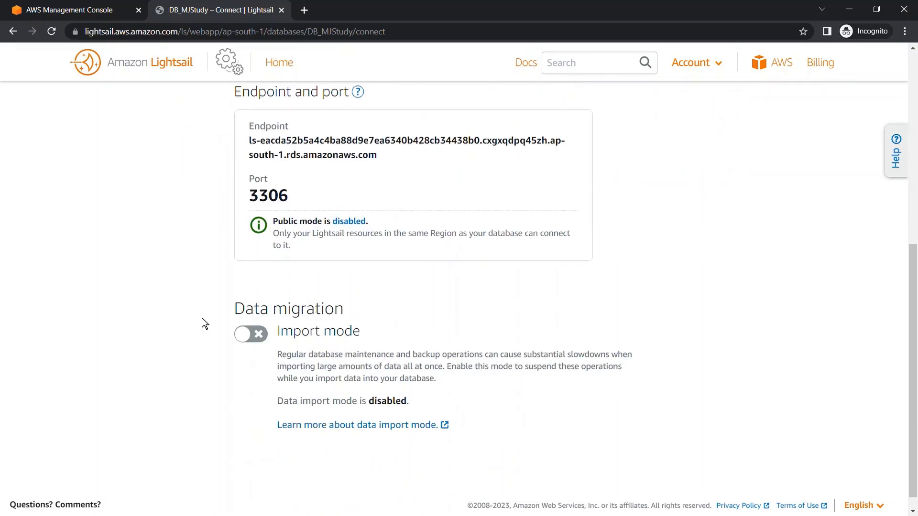
{"action": "left_click", "coordinate": [358, 217]}
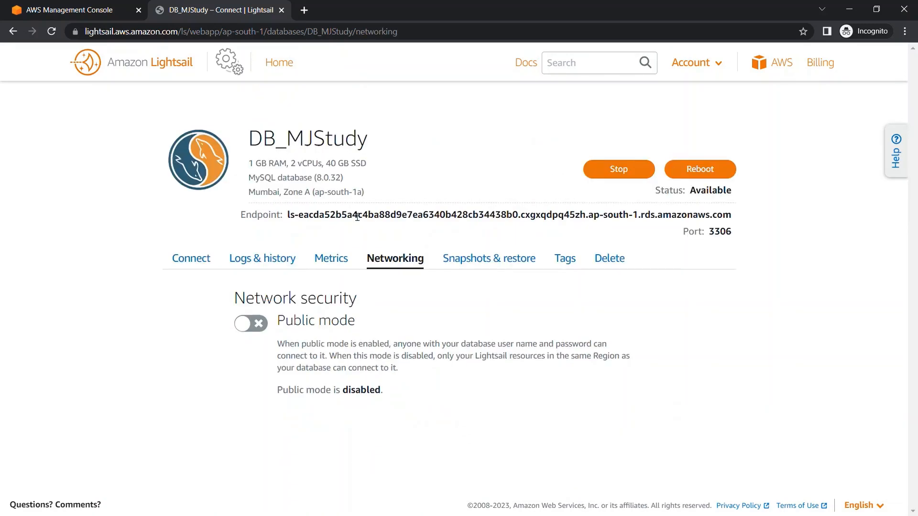
{"action": "left_click", "coordinate": [266, 329]}
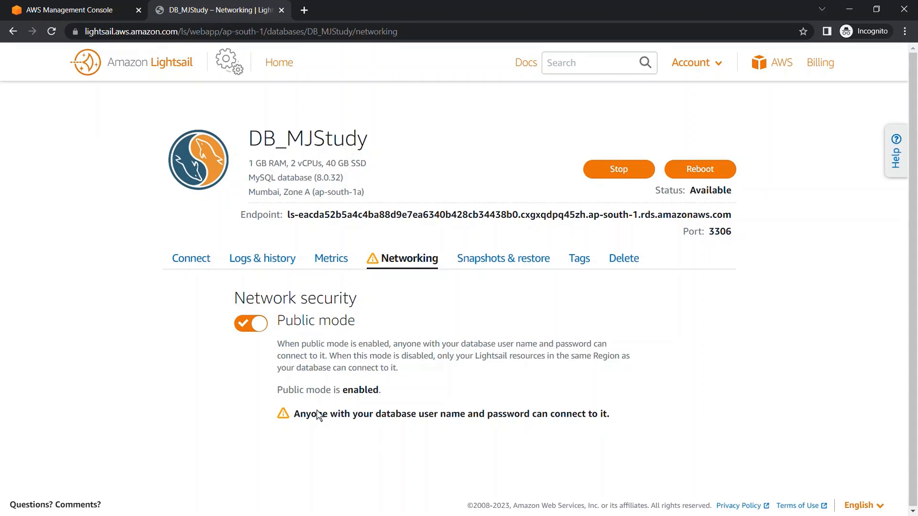
{"action": "left_click", "coordinate": [193, 260]}
{"action": "scroll", "coordinate": [194, 344], "scroll_direction": "down", "scroll_amount": 2}
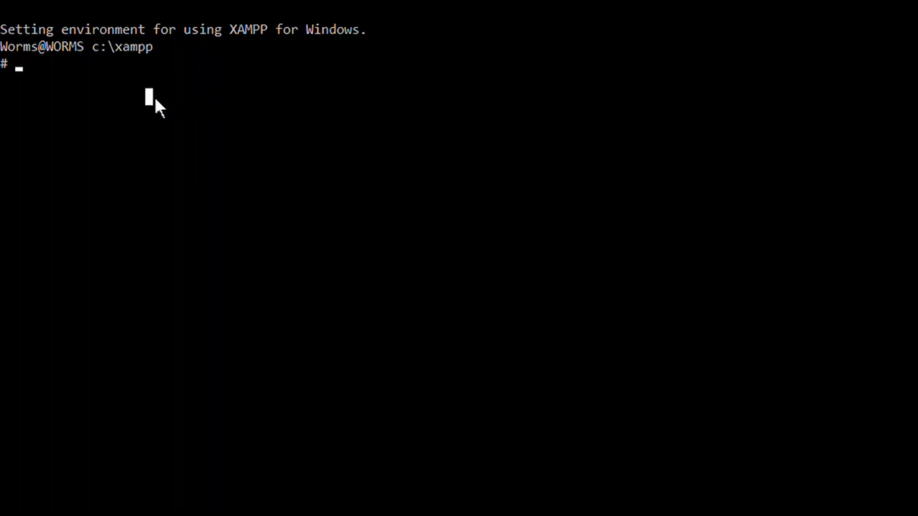
Switch to the XAMPP shell and try to run mysql -h without a host.
{"action": "type", "text": "mysql -h"}
{"action": "key", "text": "Return"}
Compose a mysql command on the shell's command line with -h and the DB_MJStudy endpoint address as host.
{"action": "type", "text": "ls-eacda52b5a4c4ba88d9e7ea6340b428cb34438b0.cxgxqdpq45zh.ap-south-1.rds.amazonaws.com"}
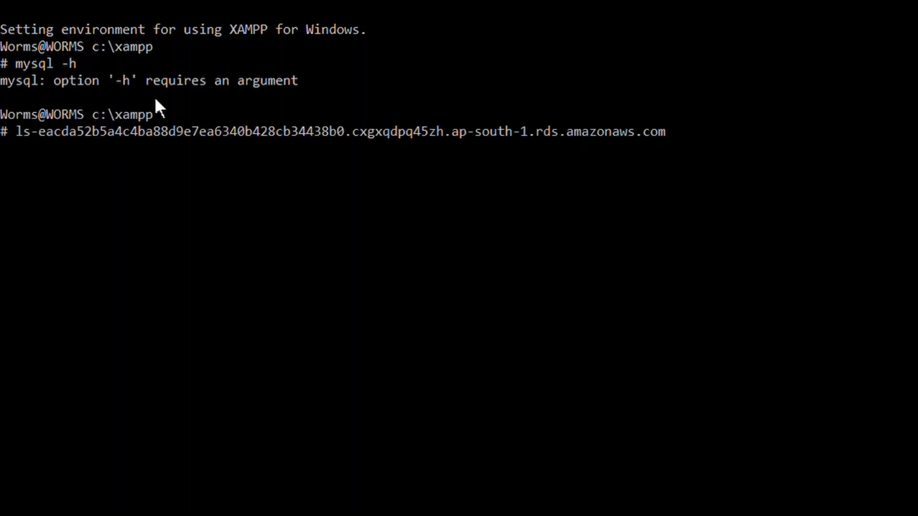
{"action": "key", "text": "Left"}
{"action": "key", "text": "Left"}
{"action": "key", "text": "Left"}
{"action": "key", "text": "Left"}
{"action": "key", "text": "Left"}
{"action": "key", "text": "Left"}
{"action": "key", "text": "Left"}
{"action": "key", "text": "Left"}
{"action": "key", "text": "Left"}
{"action": "key", "text": "Left"}
{"action": "key", "text": "Left"}
{"action": "key", "text": "Left"}
{"action": "key", "text": "Left"}
{"action": "key", "text": "Left"}
{"action": "key", "text": "Left"}
{"action": "key", "text": "Left"}
{"action": "key", "text": "Left"}
{"action": "key", "text": "Left"}
{"action": "key", "text": "Left"}
{"action": "key", "text": "Left"}
{"action": "key", "text": "Home"}
{"action": "type", "text": "mysql "}
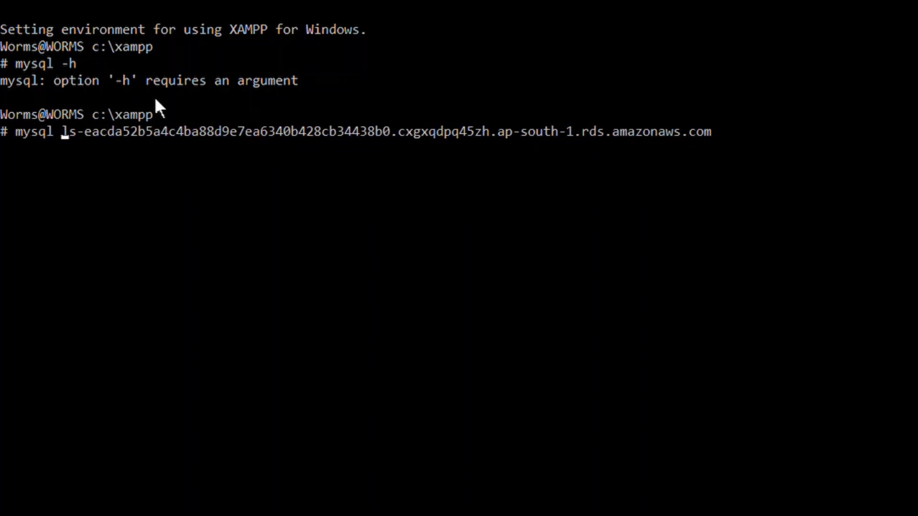
{"action": "type", "text": "-h"}
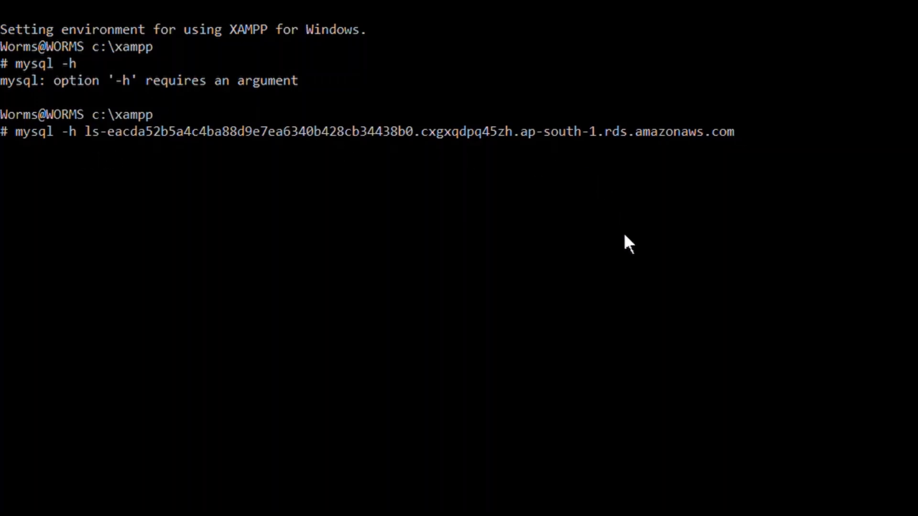
Complete the command with -u admin -p, run it, and enter the database password when prompted.
{"action": "type", "text": "-u admin -p"}
{"action": "key", "text": "Return"}
{"action": "type", "text": "*"}
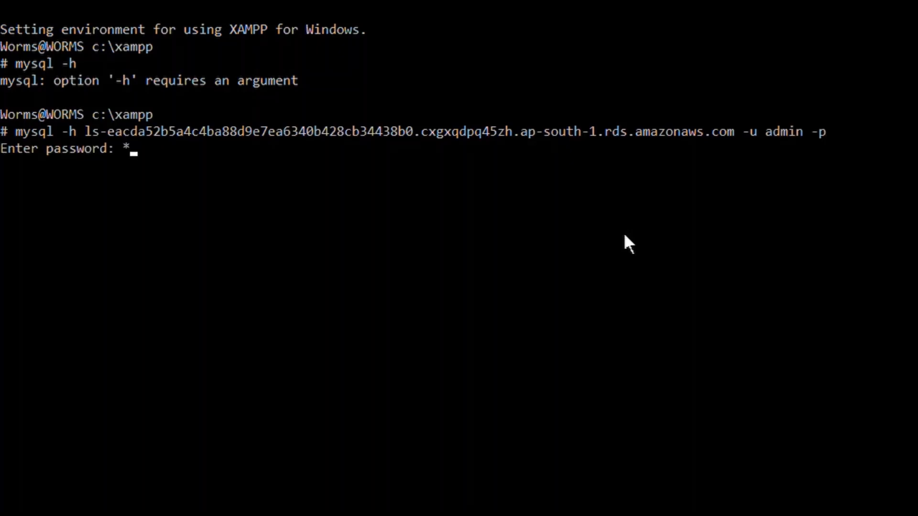
{"action": "type", "text": "********"}
{"action": "key", "text": "Return"}
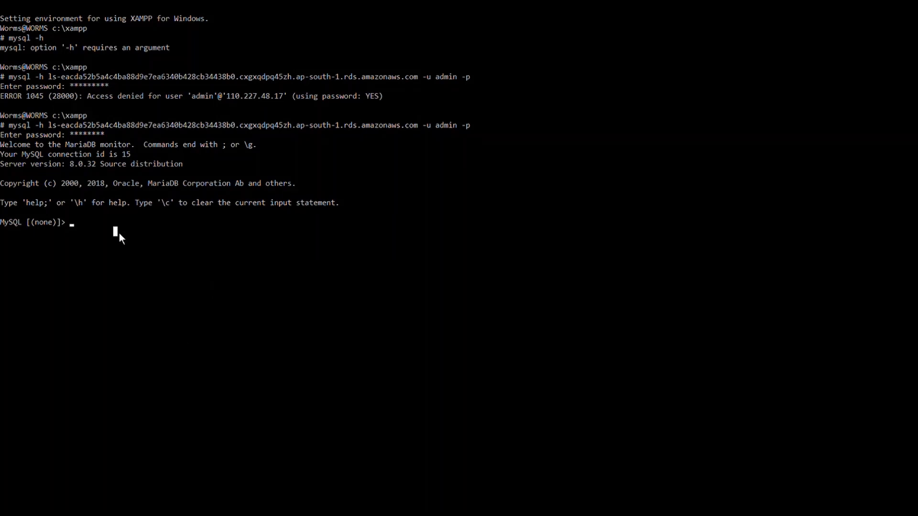
Run show databases; on the MySQL server and highlight dbmjstudy in the list.
{"action": "type", "text": "show databases;"}
{"action": "key", "text": "Return"}
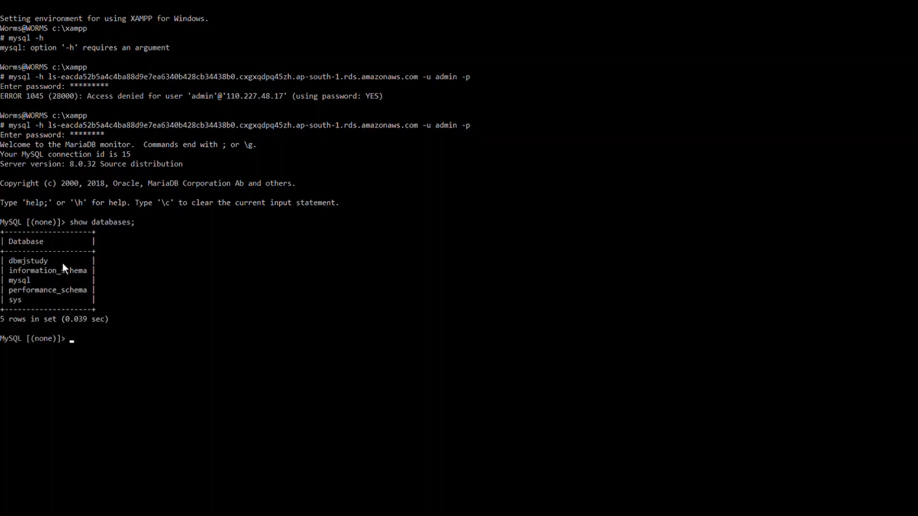
{"action": "left_click_drag", "start_coordinate": [60, 262], "coordinate": [11, 263]}
{"action": "left_click", "coordinate": [121, 347]}
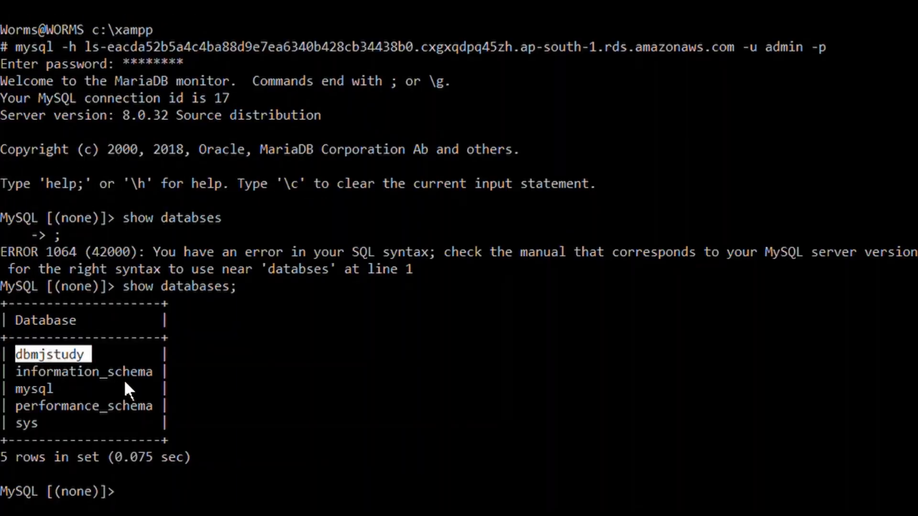
Switch the MySQL session to the dbmjstudy database with use dbmjstudy;.
{"action": "left_click", "coordinate": [254, 482]}
{"action": "type", "text": "u"}
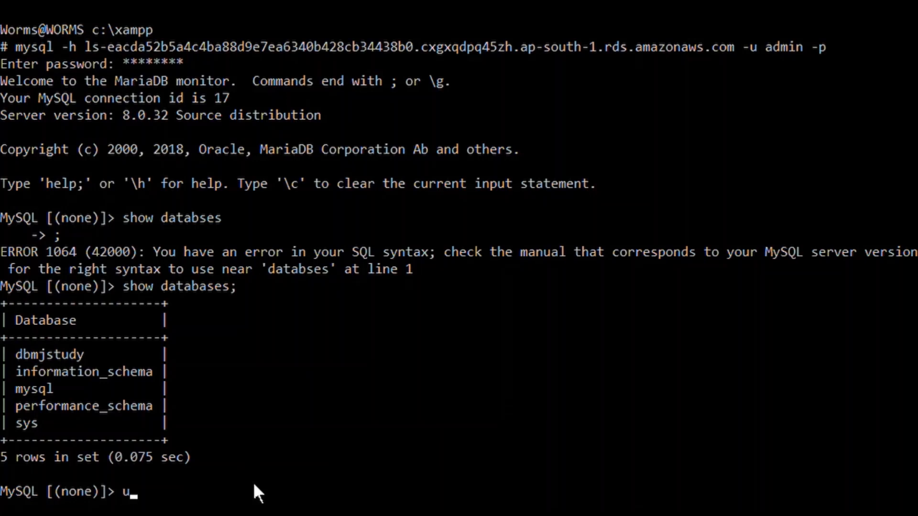
{"action": "type", "text": "se dbmjst"}
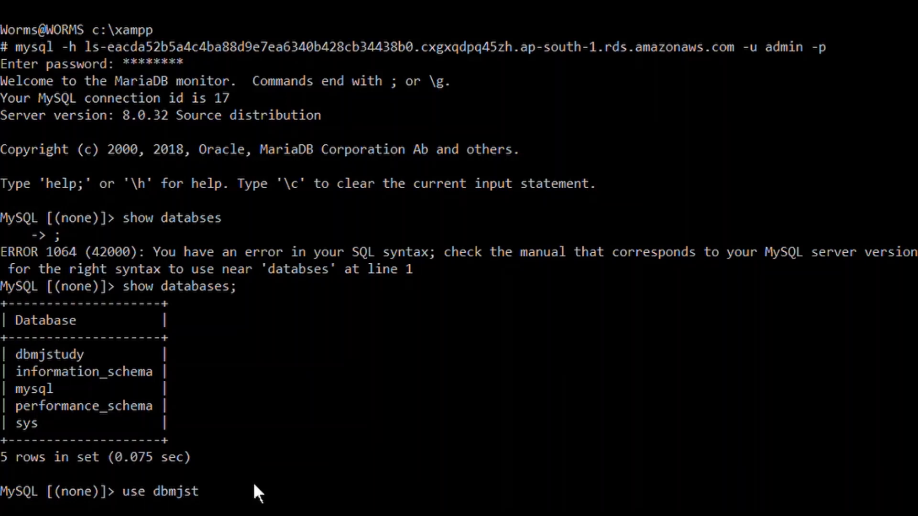
{"action": "type", "text": "udy;"}
{"action": "key", "text": "Return"}
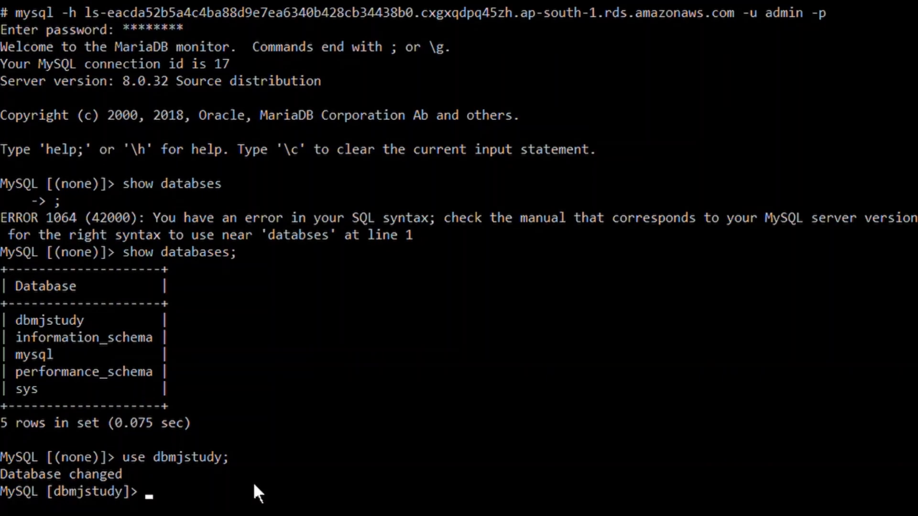